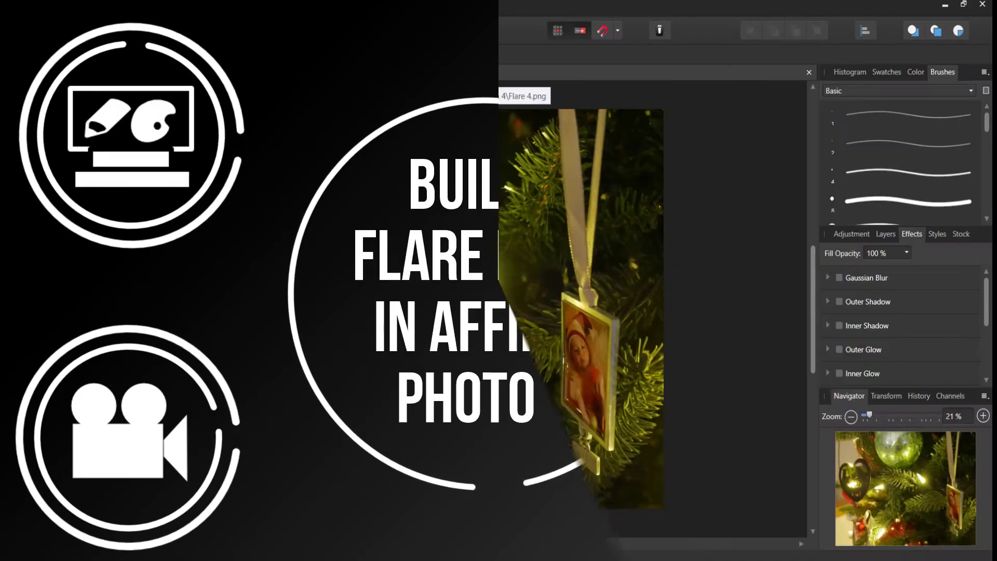
# Compare the Flare 4.png image with the P1010464.JPG tree photo, ending on the flare
pyautogui.click(147, 78)
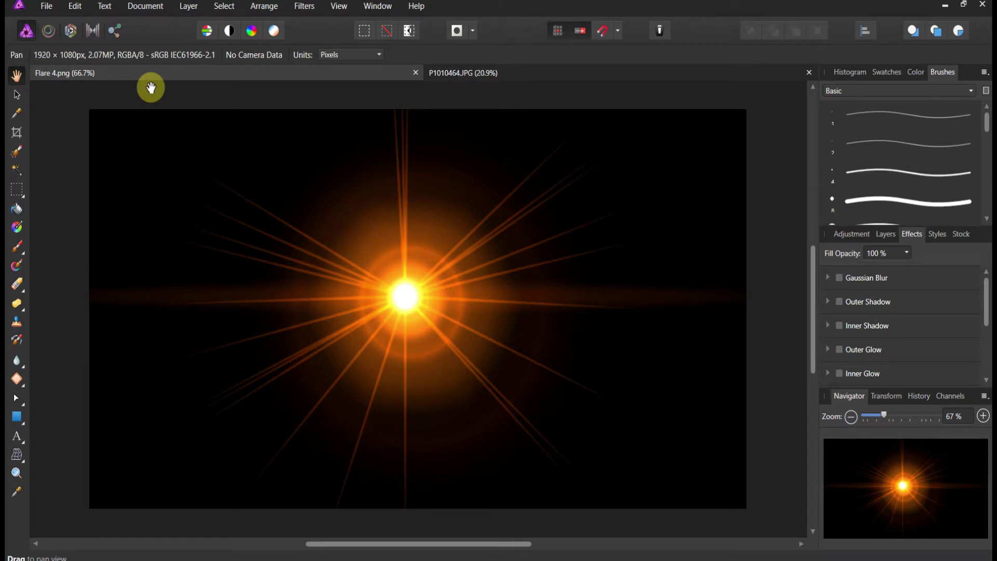
pyautogui.click(445, 76)
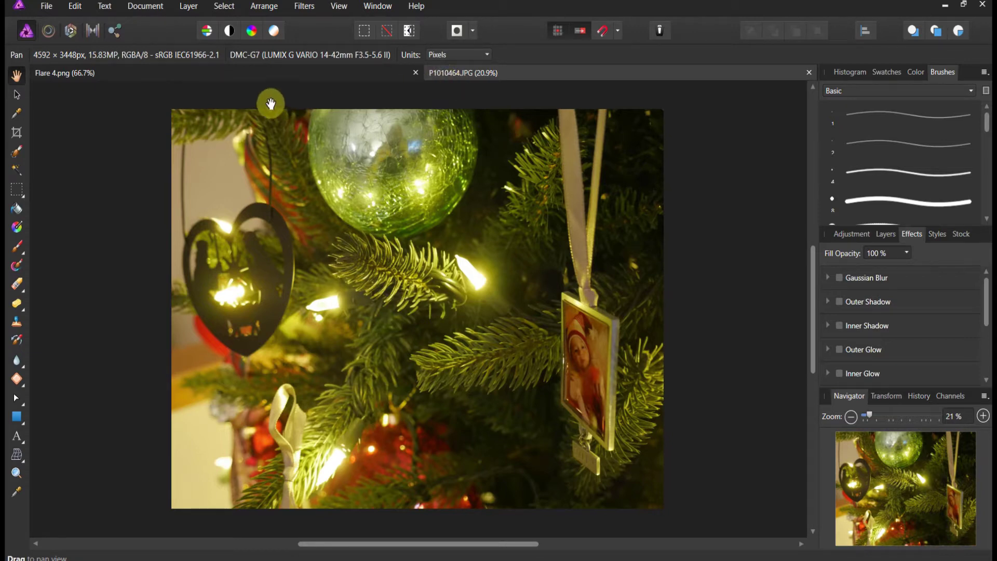
pyautogui.click(244, 79)
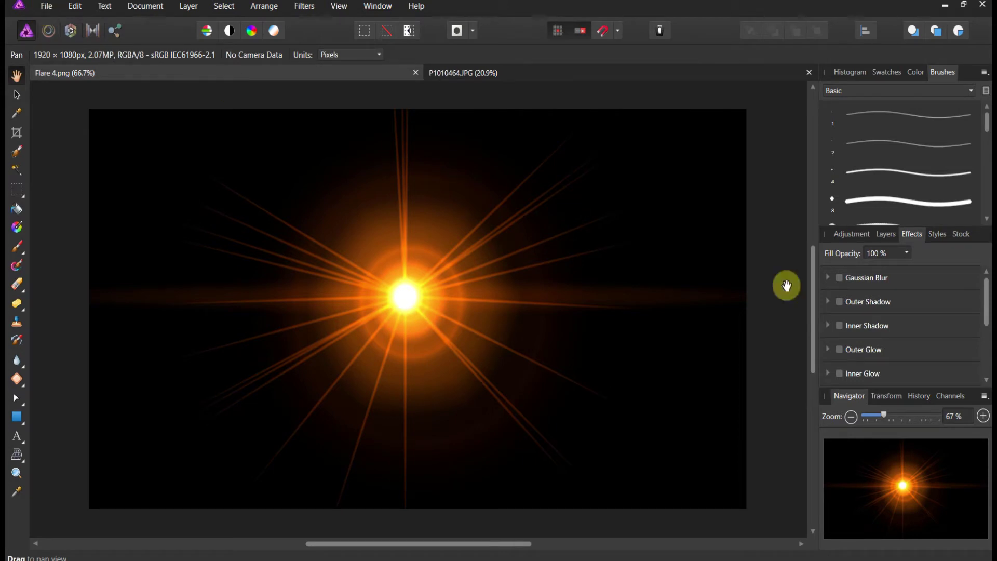
# Add a Black & White adjustment to the flare with Red at 49% and Yellow at 93%
pyautogui.click(885, 234)
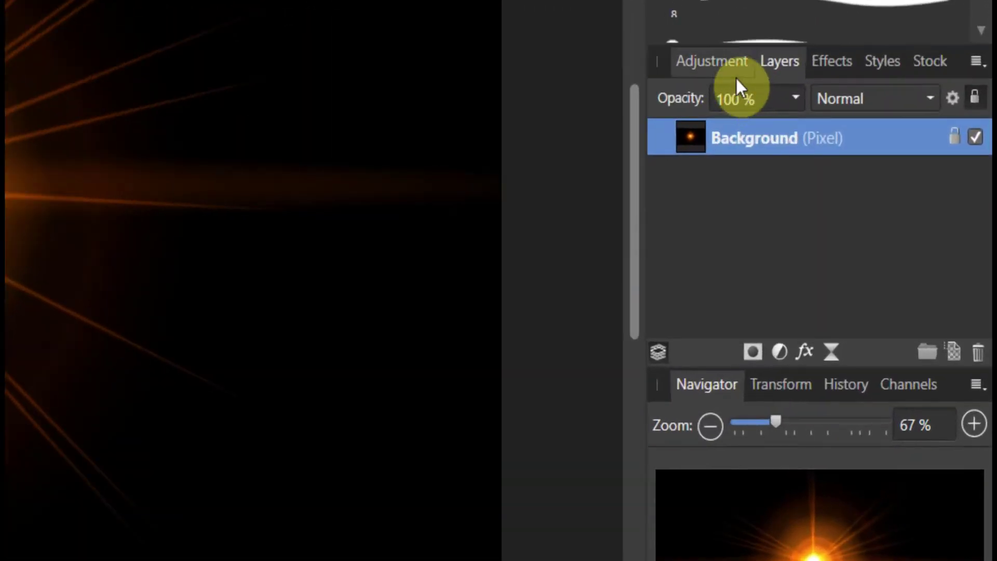
pyautogui.click(836, 215)
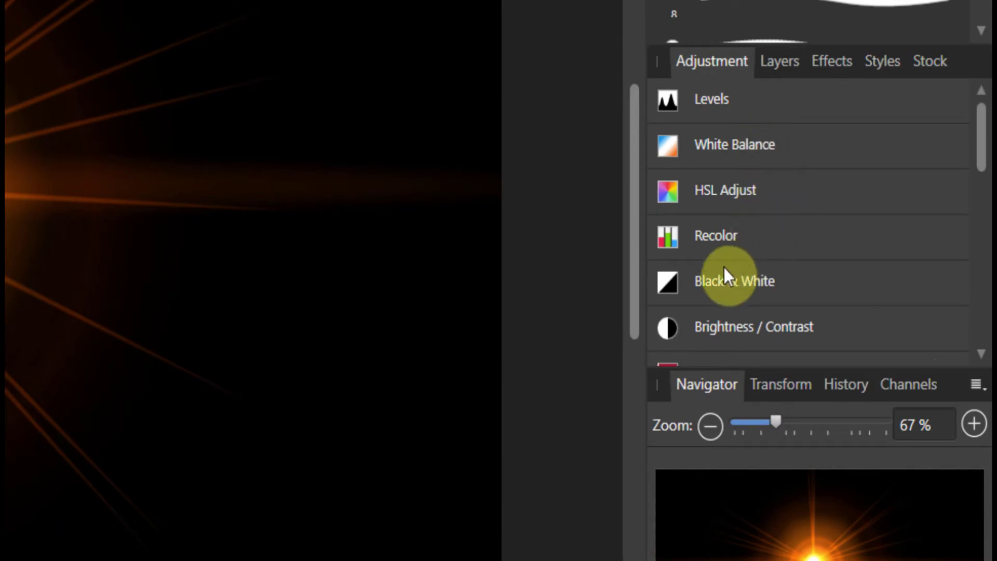
pyautogui.click(723, 281)
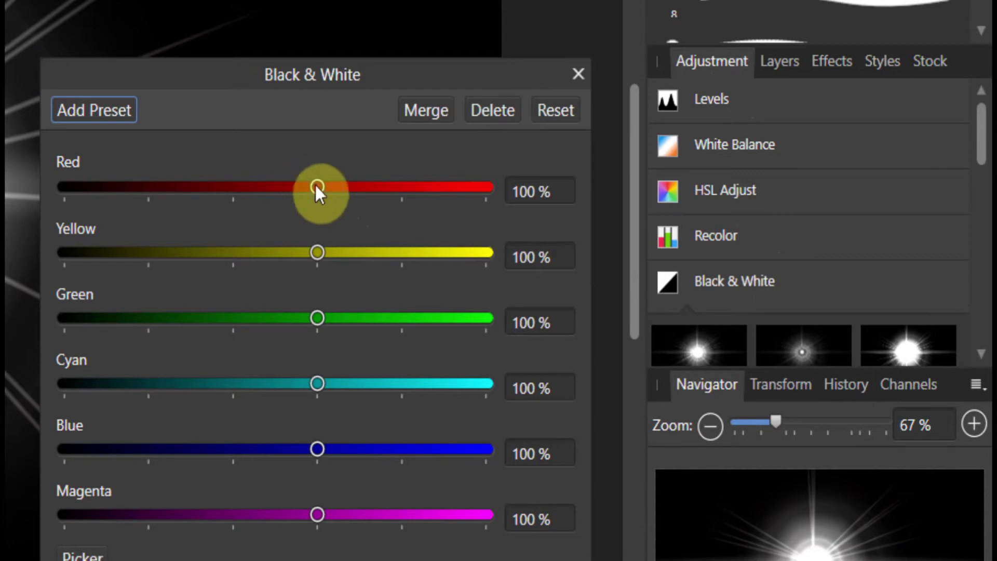
pyautogui.moveTo(317, 188); pyautogui.dragTo(272, 189)
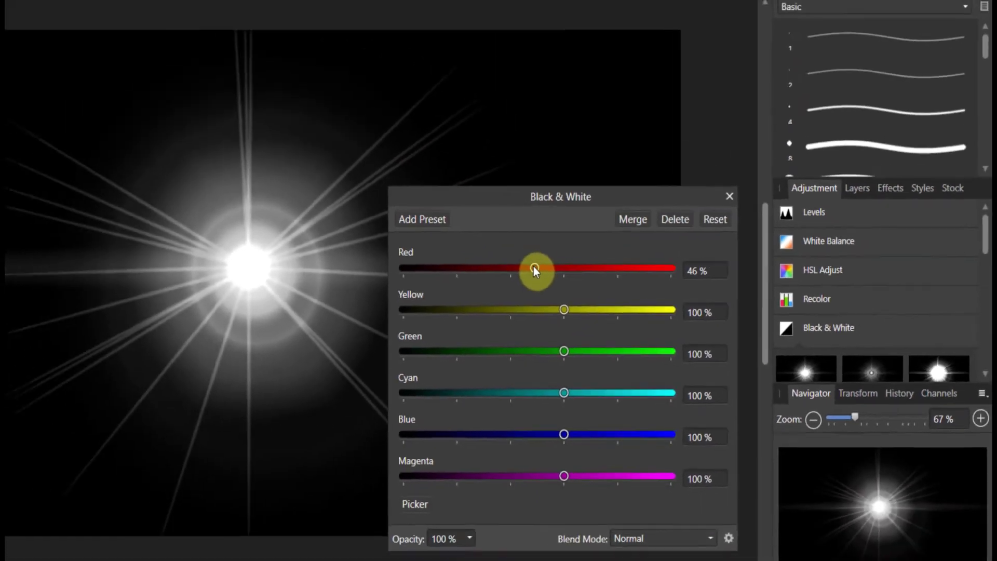
pyautogui.moveTo(534, 266); pyautogui.dragTo(536, 266)
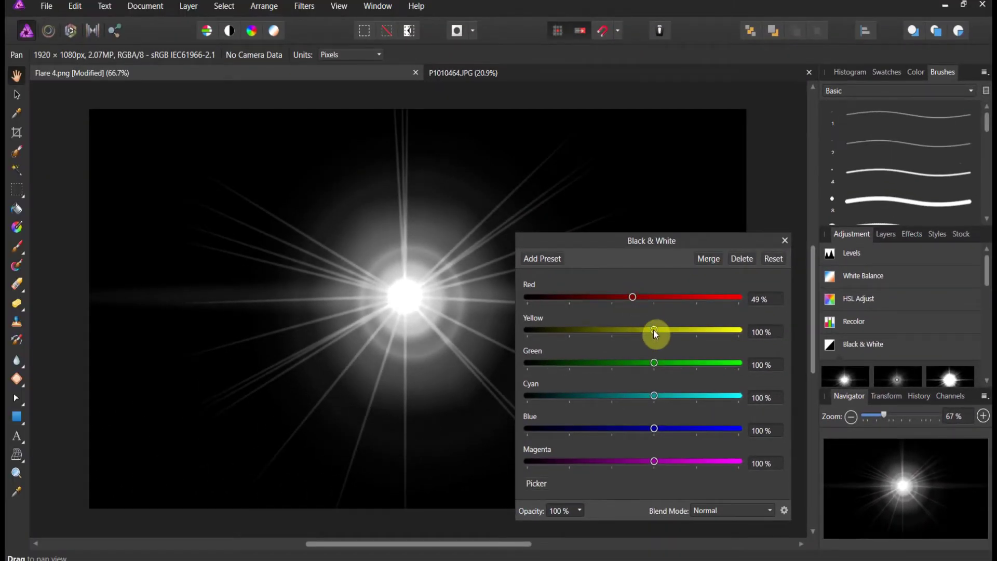
pyautogui.moveTo(653, 329)
pyautogui.mouseDown()
pyautogui.moveTo(665, 329)
pyautogui.moveTo(651, 328)
pyautogui.mouseUp()
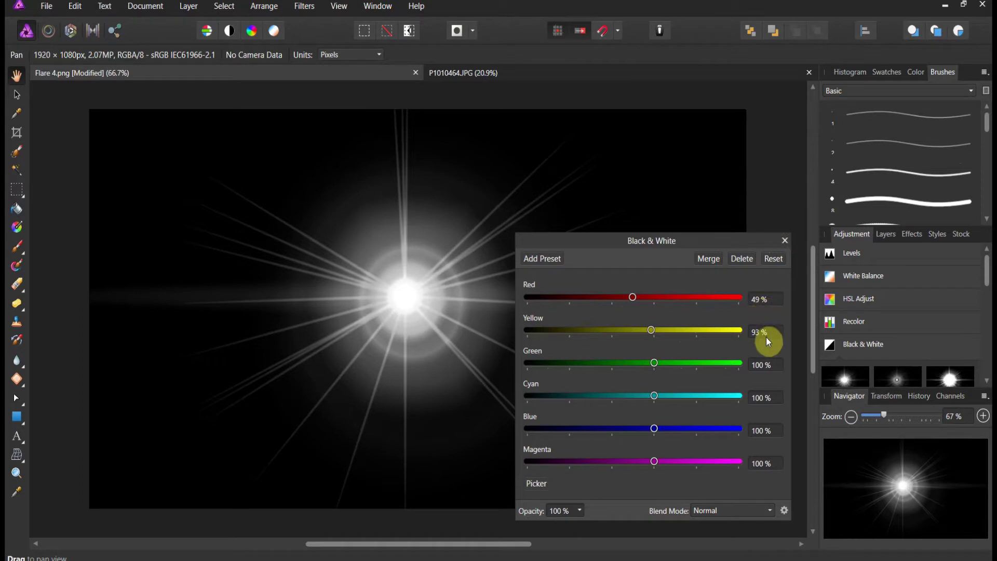
pyautogui.click(785, 242)
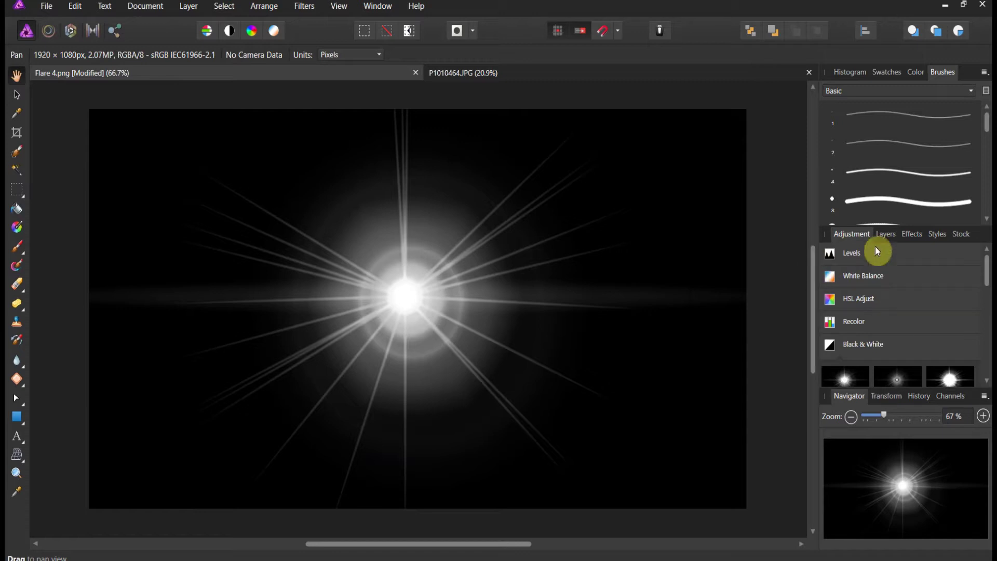
# Nest the Black & White adjustment in Background and add a Levels adjustment with White Level 90%
pyautogui.click(889, 235)
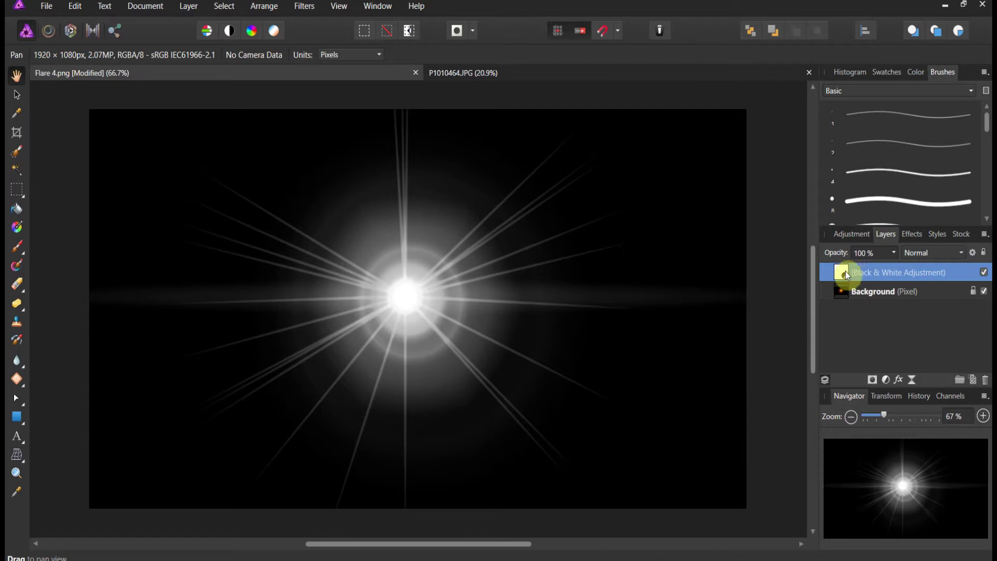
pyautogui.moveTo(848, 289); pyautogui.dragTo(852, 300)
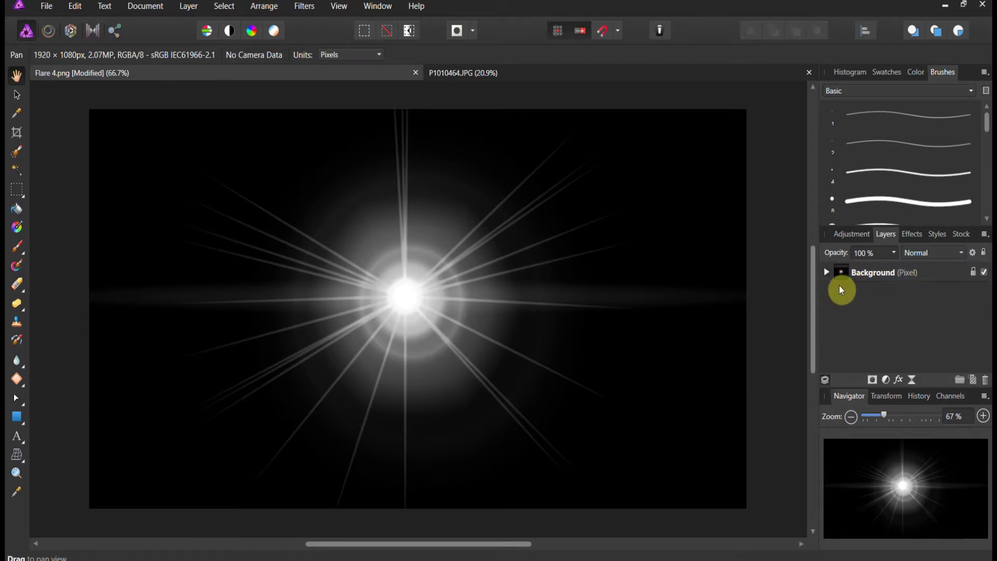
pyautogui.click(852, 236)
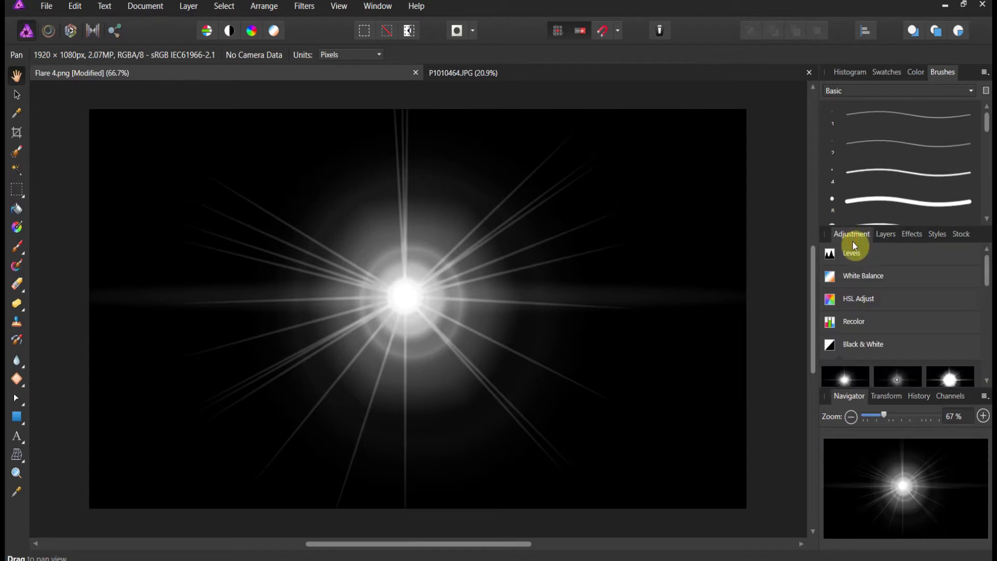
pyautogui.click(851, 254)
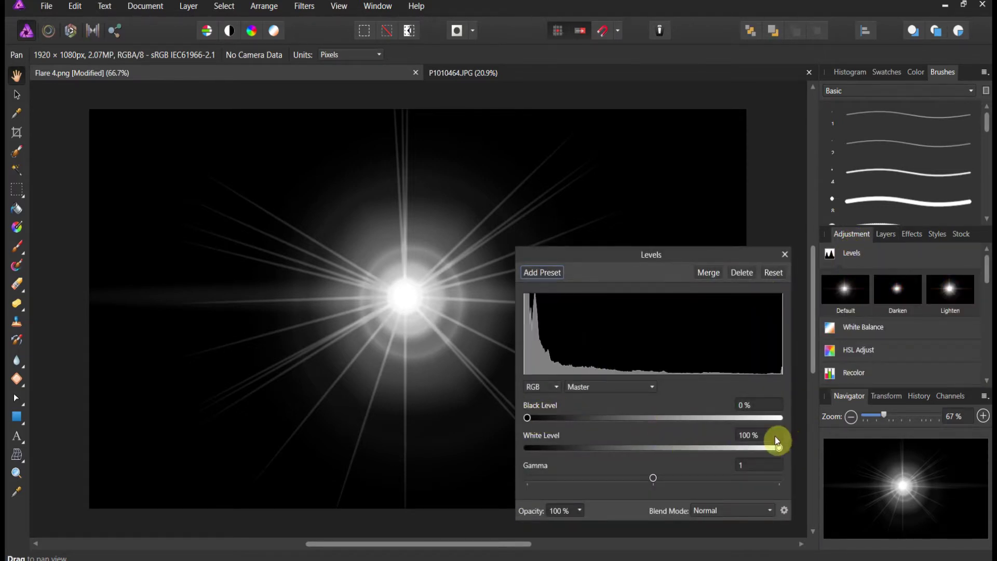
pyautogui.moveTo(778, 447); pyautogui.dragTo(754, 446)
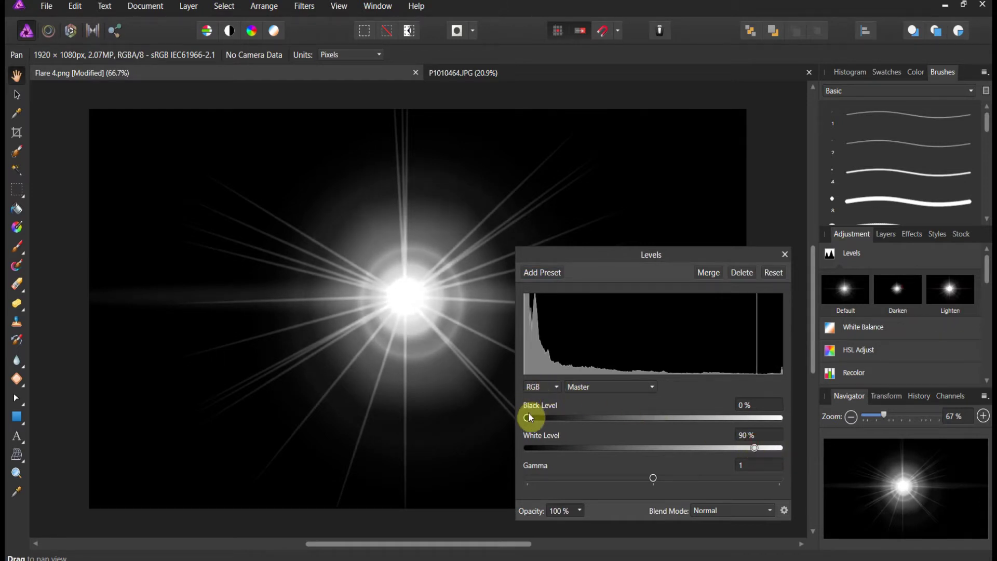
pyautogui.moveTo(527, 420)
pyautogui.mouseDown()
pyautogui.moveTo(537, 418)
pyautogui.moveTo(524, 421)
pyautogui.mouseUp()
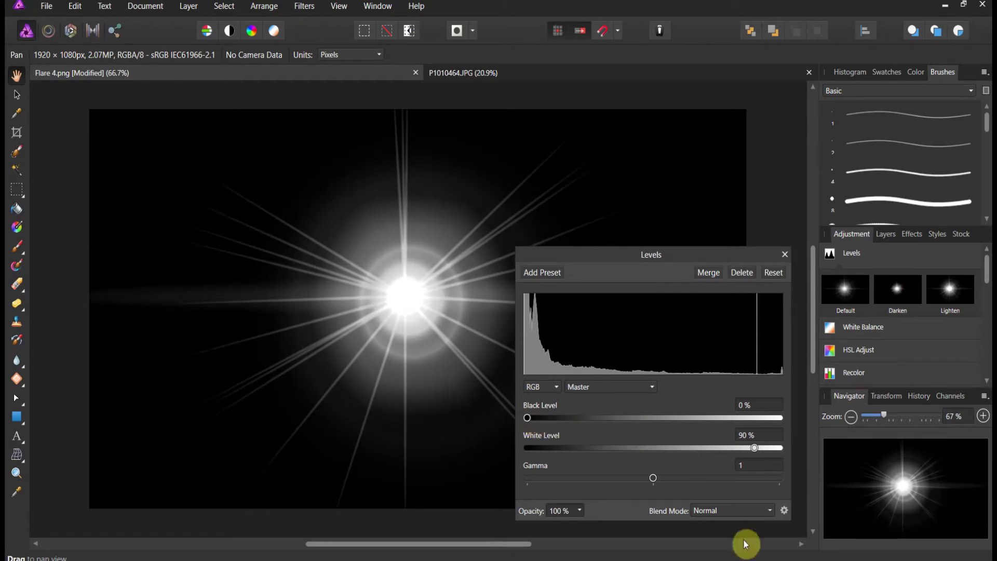
pyautogui.click(784, 254)
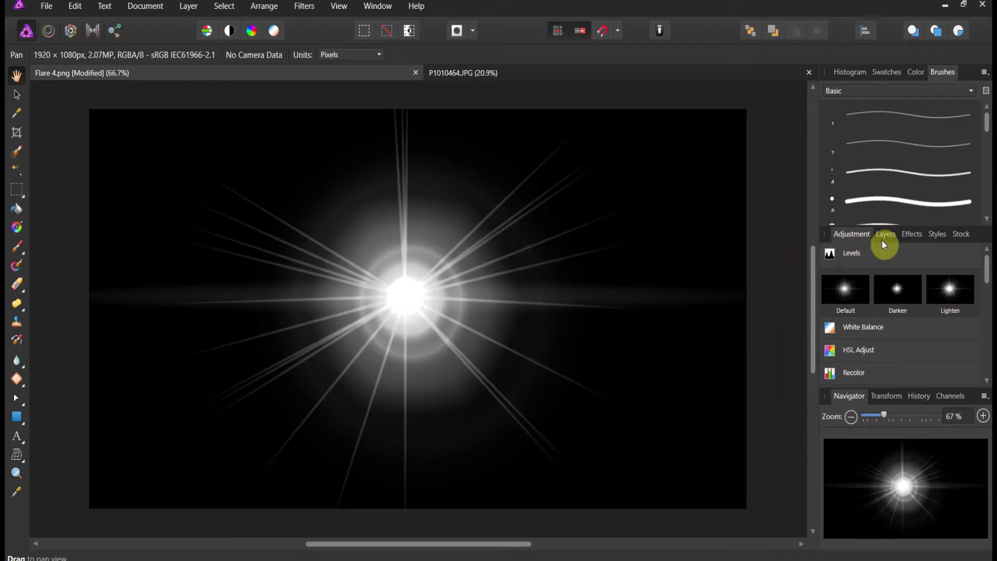
pyautogui.click(886, 236)
pyautogui.click(826, 271)
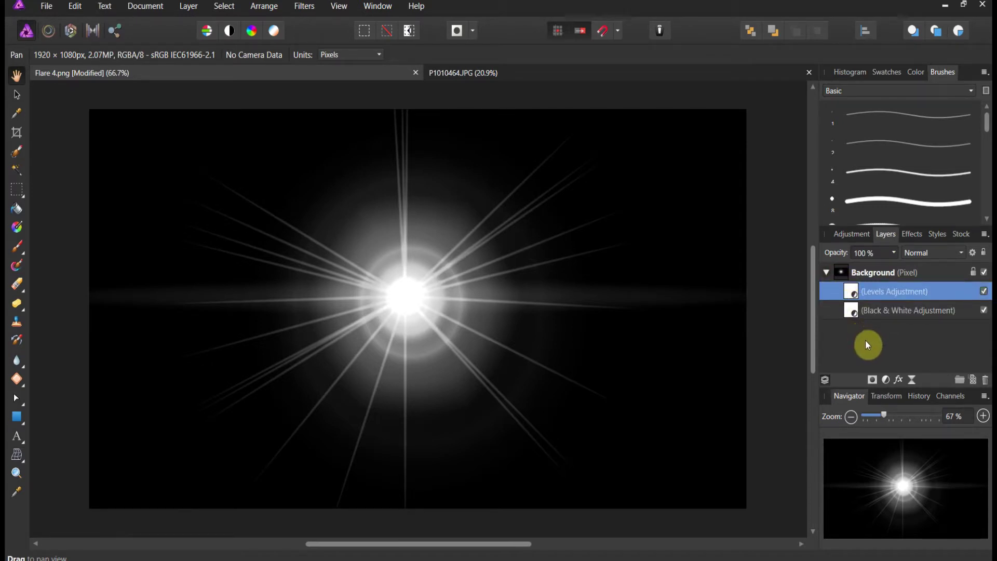
# Add an Invert adjustment to the flare's stack, turning it into a dark burst on white
pyautogui.click(851, 237)
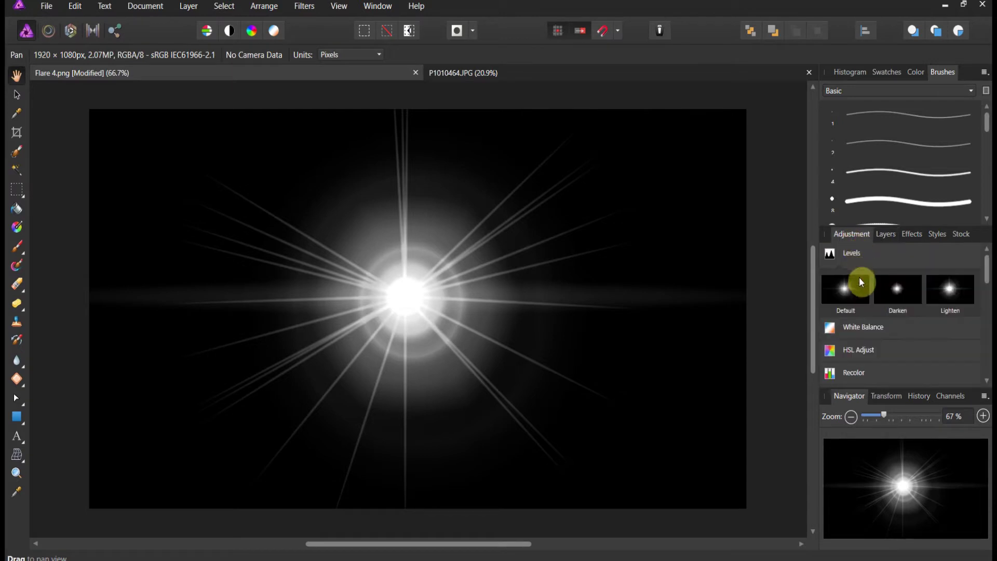
pyautogui.scroll(-5, 864, 296)
pyautogui.scroll(-5, 868, 300)
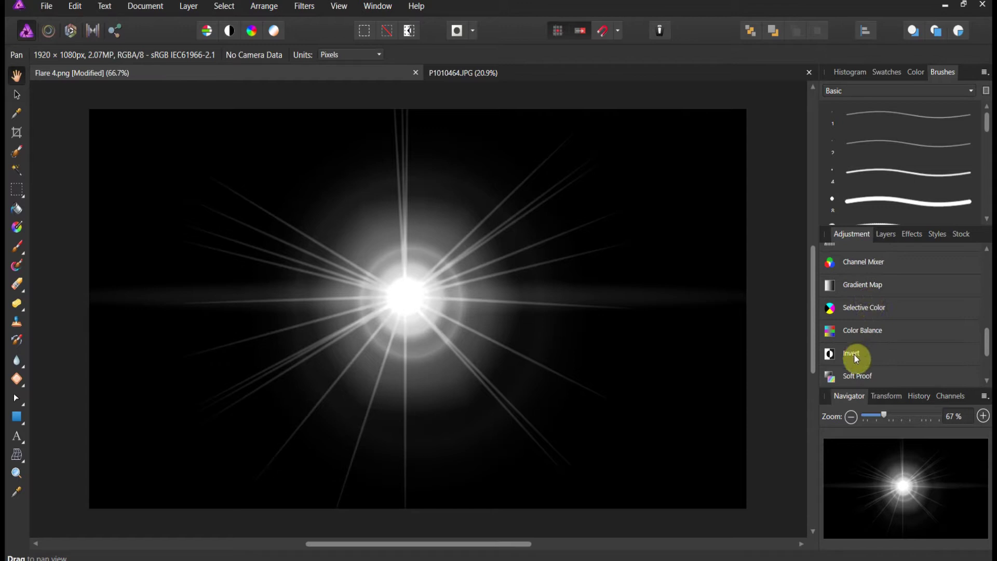
pyautogui.click(838, 353)
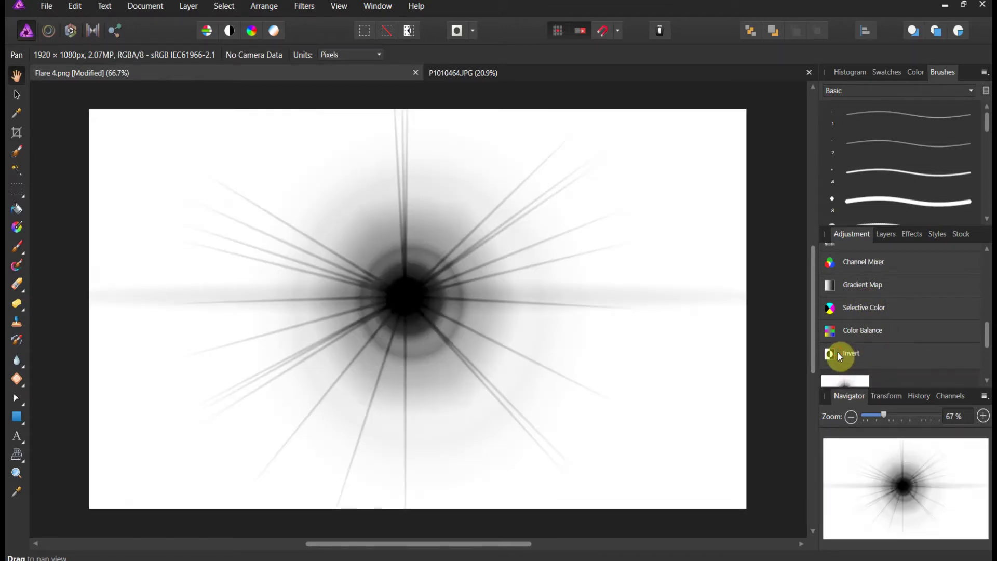
pyautogui.click(884, 234)
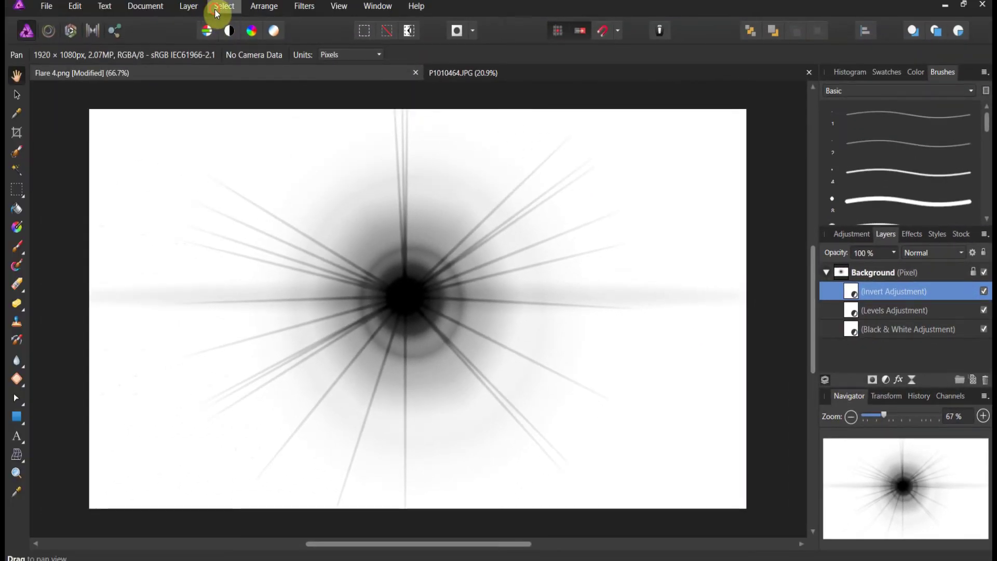
# Select the white area around the flare on Background by sampled colour with slightly raised tolerance
pyautogui.click(218, 14)
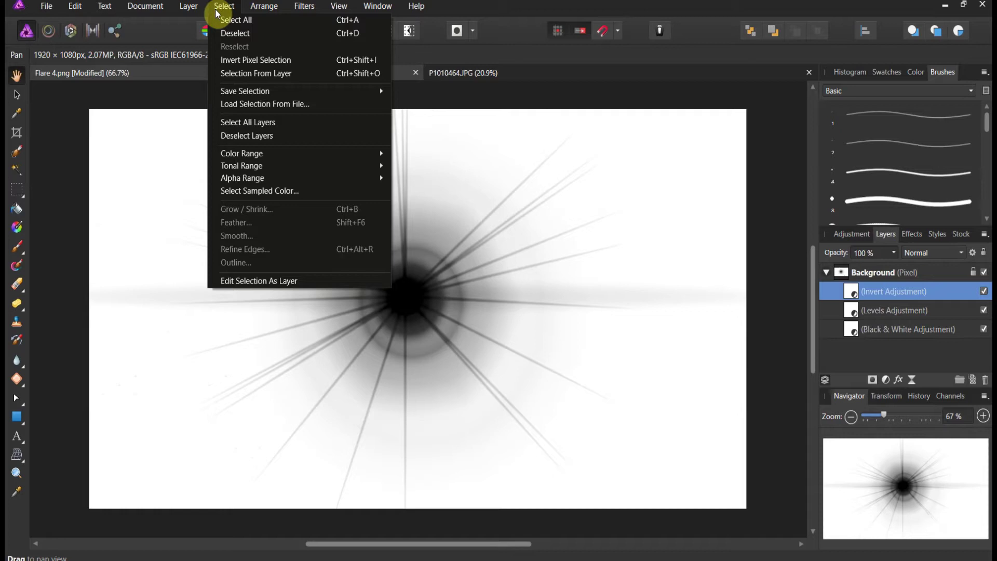
pyautogui.click(252, 191)
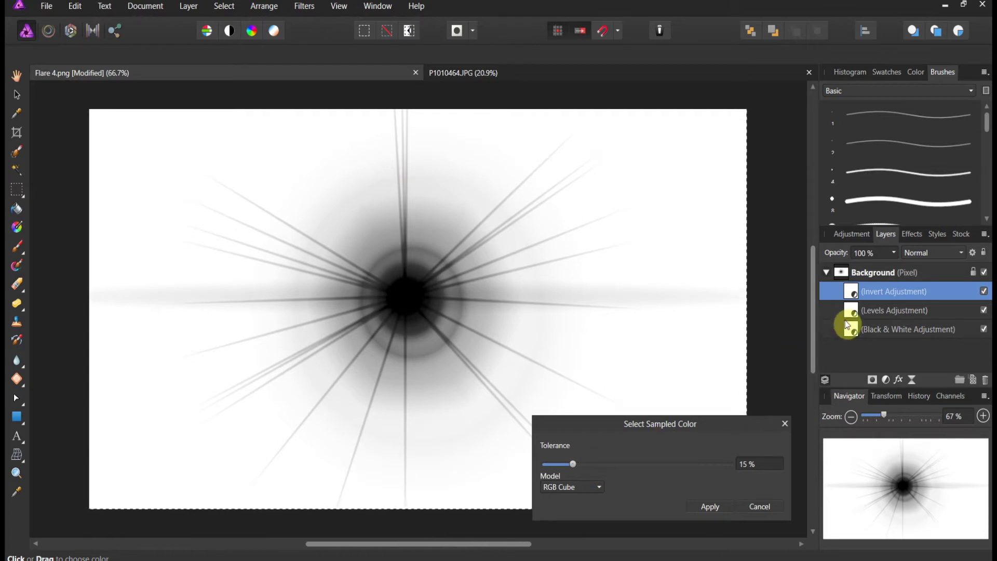
pyautogui.click(861, 272)
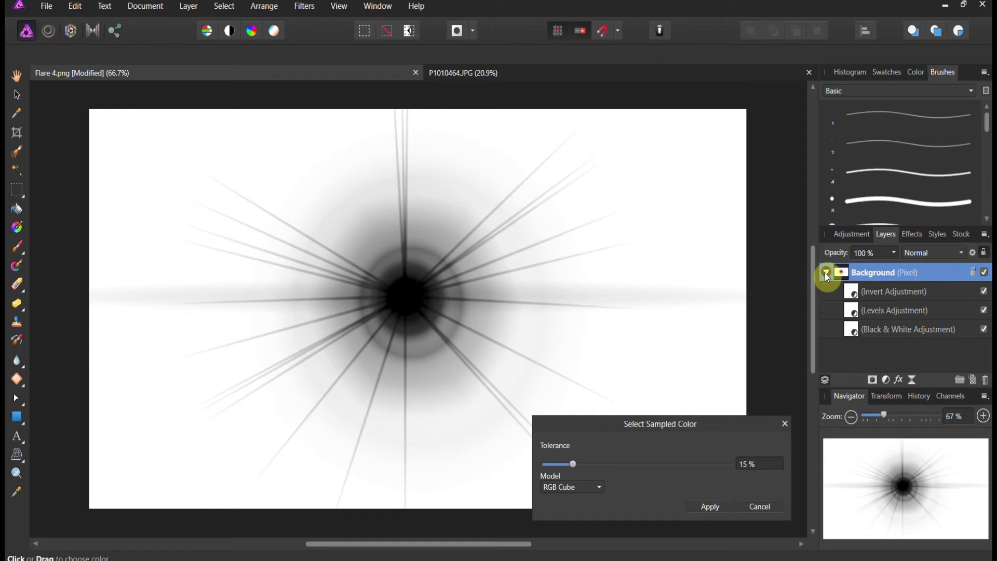
pyautogui.click(636, 250)
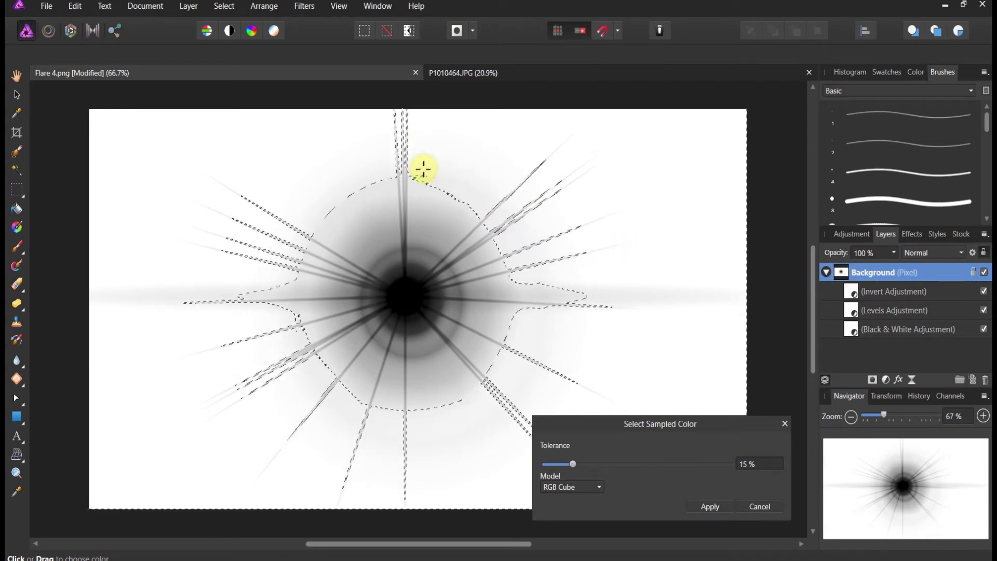
pyautogui.moveTo(573, 464); pyautogui.dragTo(578, 463)
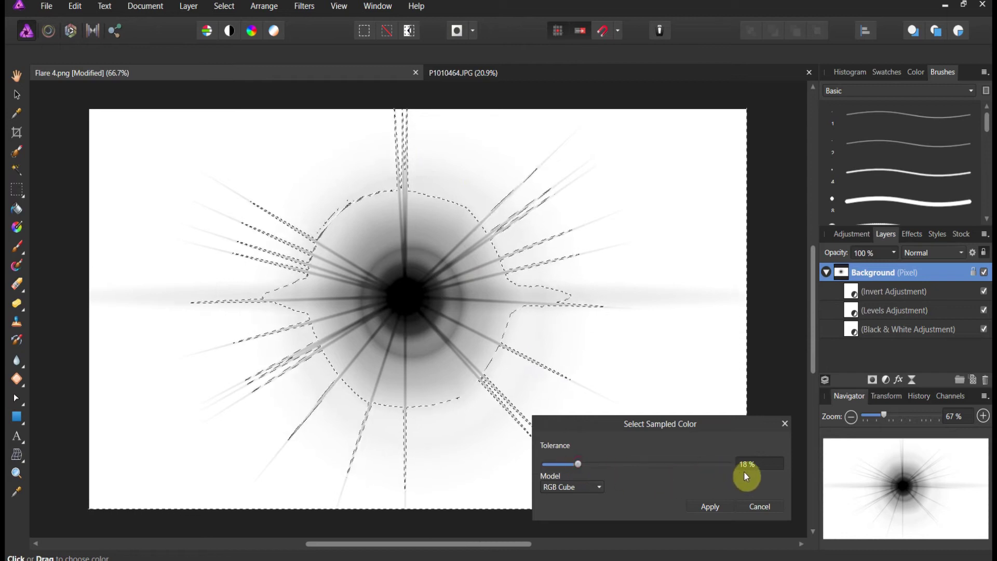
pyautogui.click(722, 512)
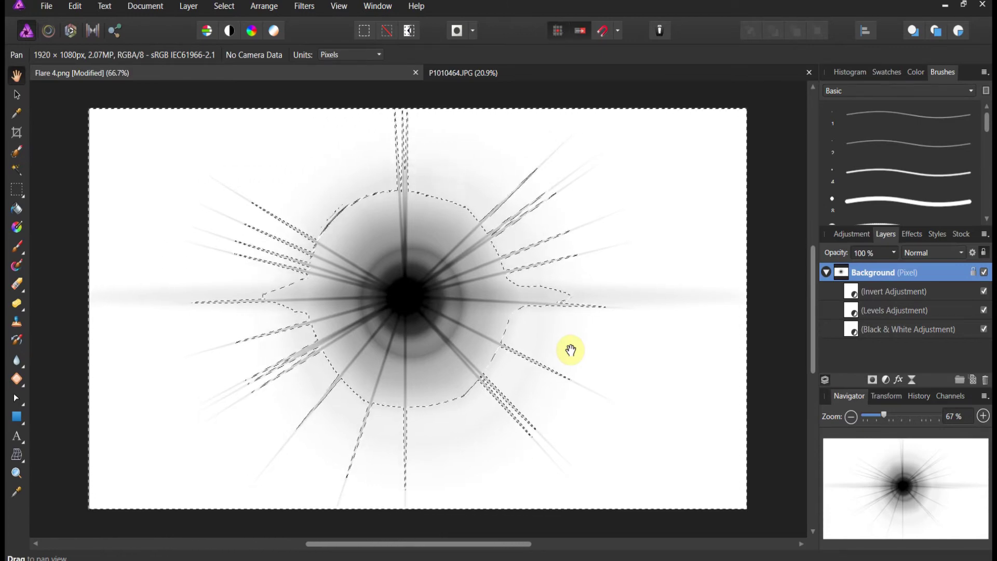
# Delete the selected white surroundings and deselect, leaving the starburst on transparency
pyautogui.press('Delete')
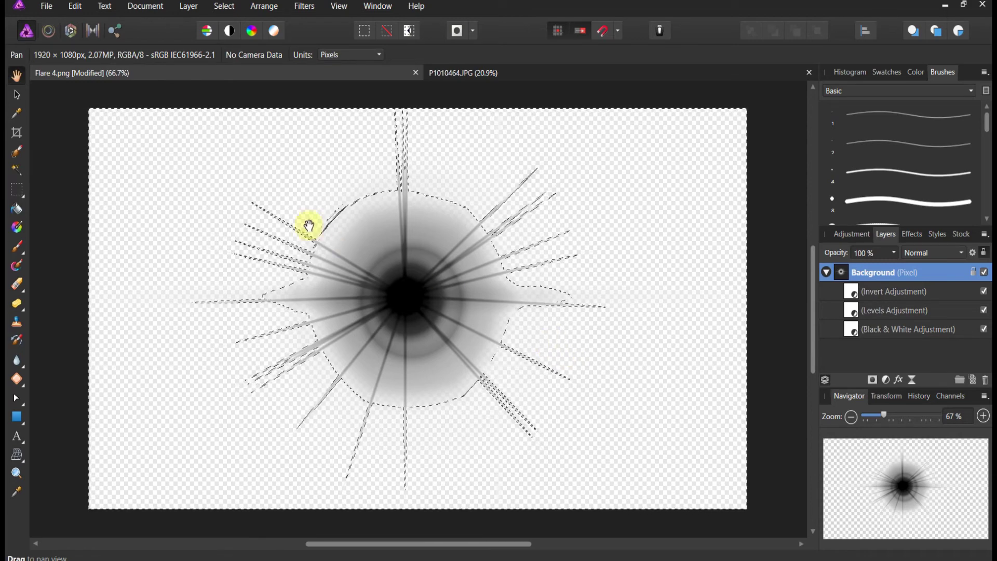
pyautogui.click(226, 5)
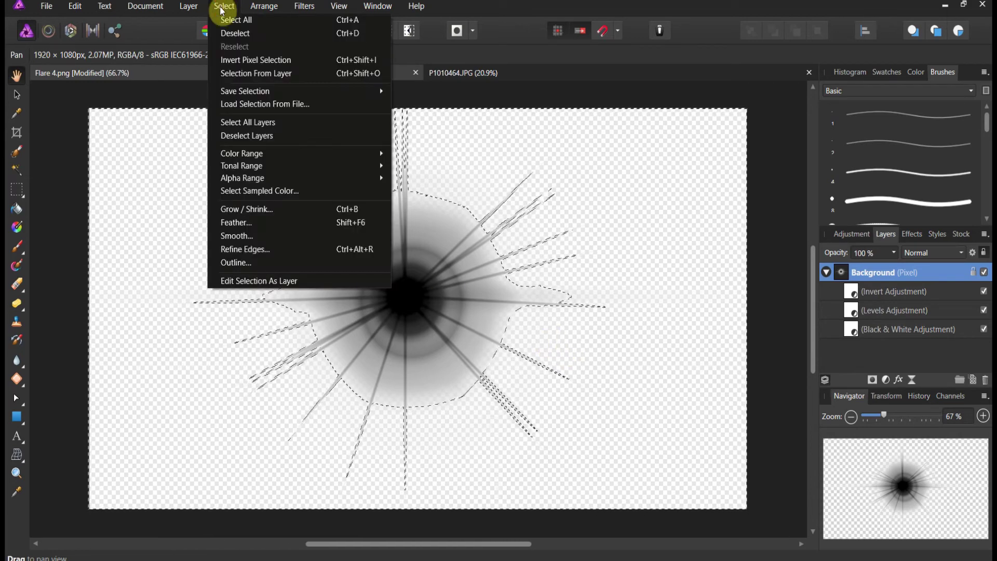
pyautogui.click(227, 31)
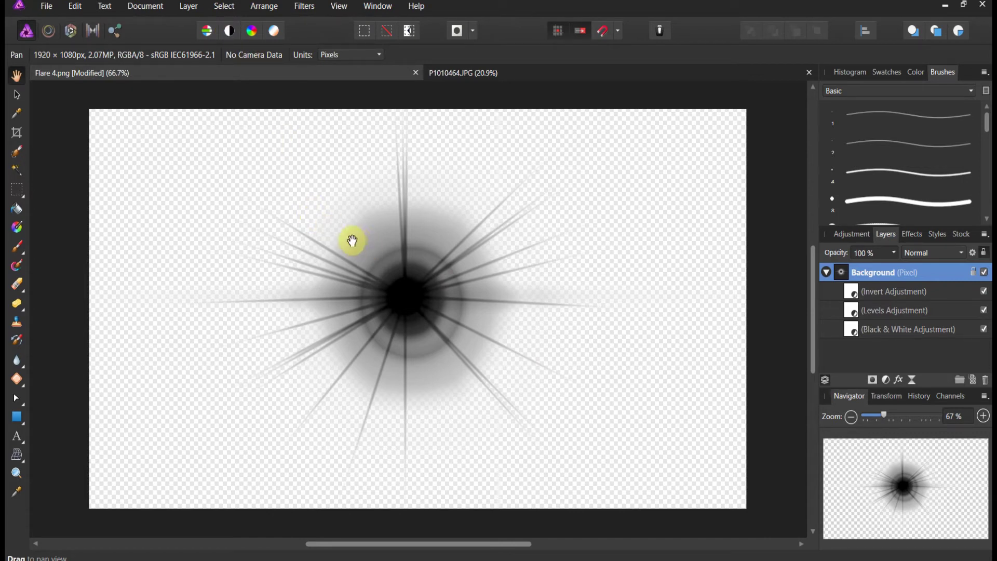
# Export the flare as a PNG named 'Flare 4 trial' to the Desktop
pyautogui.click(45, 6)
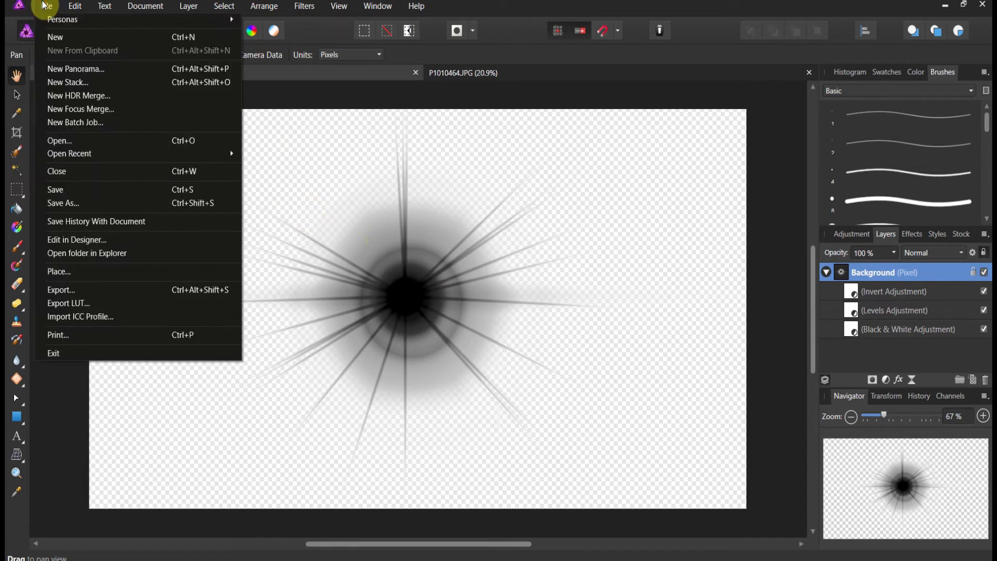
pyautogui.click(101, 290)
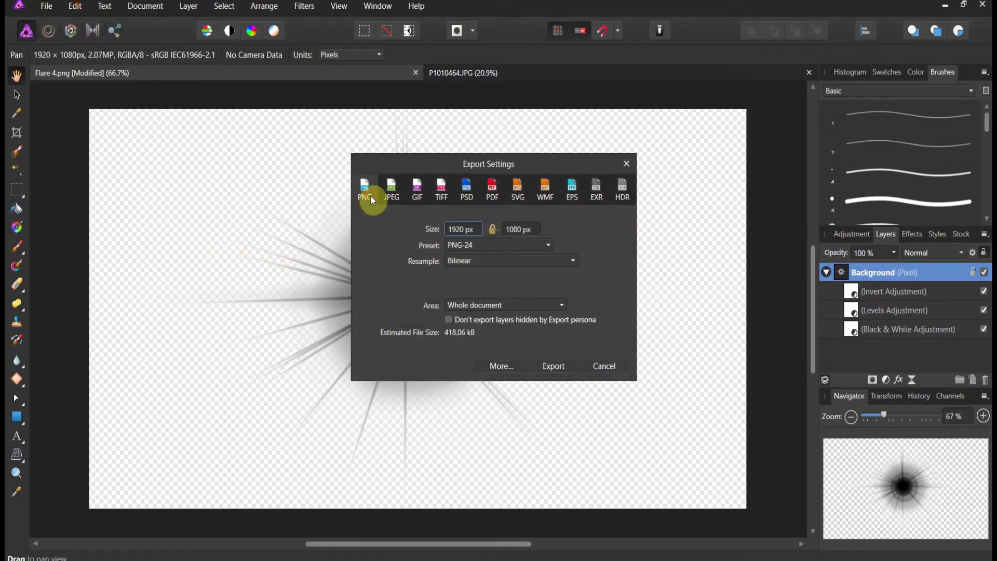
pyautogui.click(545, 360)
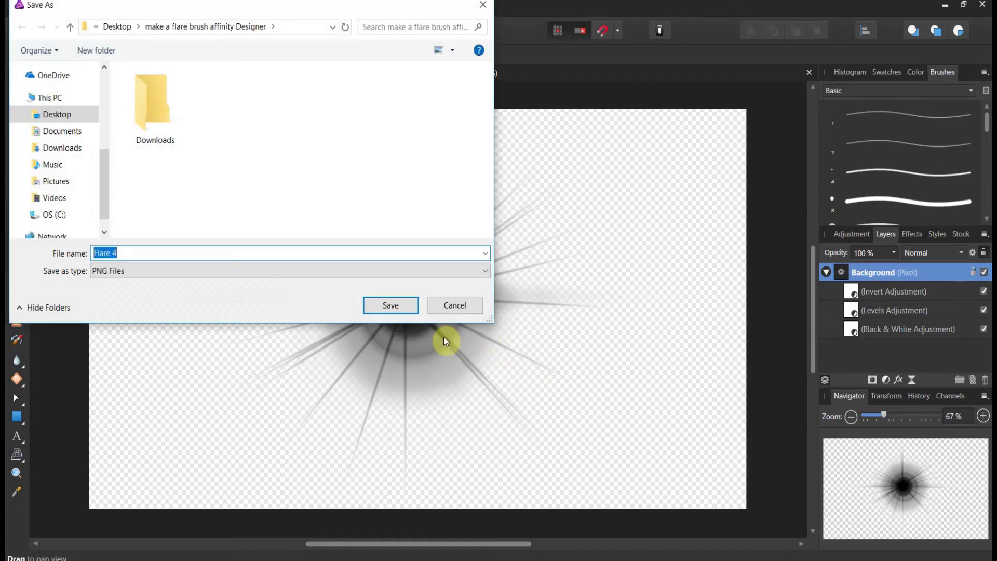
pyautogui.click(144, 254)
pyautogui.write('trial')
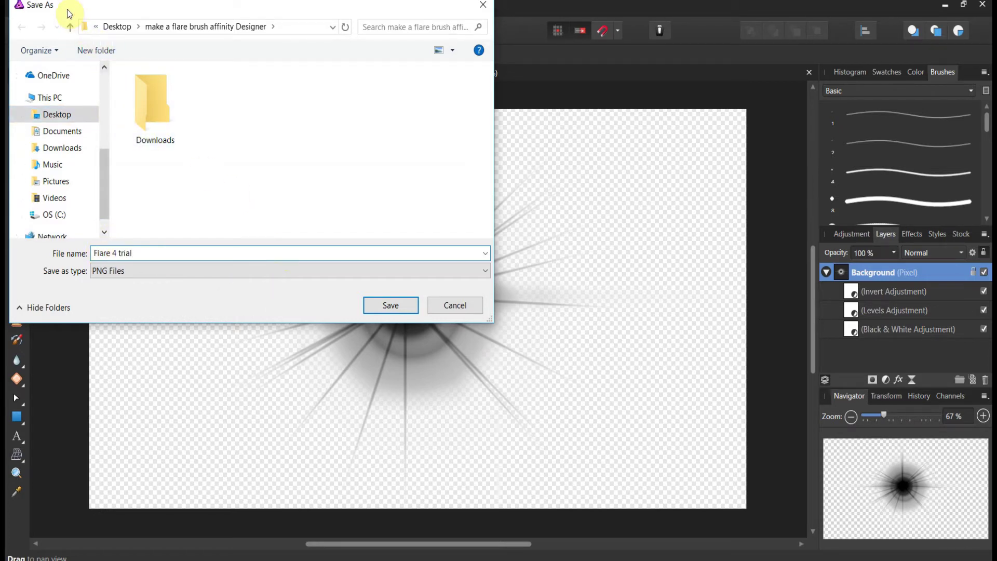
pyautogui.click(69, 26)
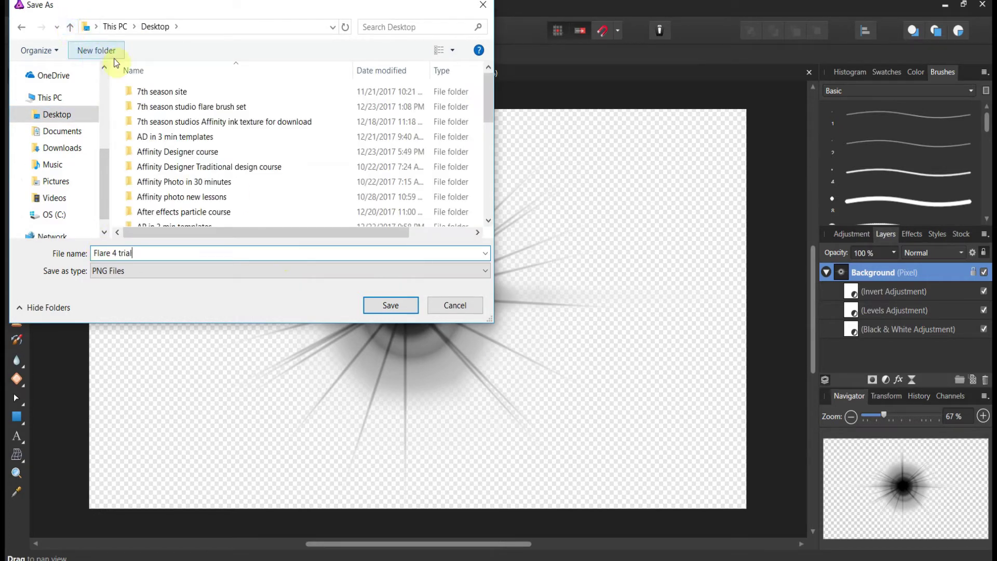
pyautogui.click(366, 303)
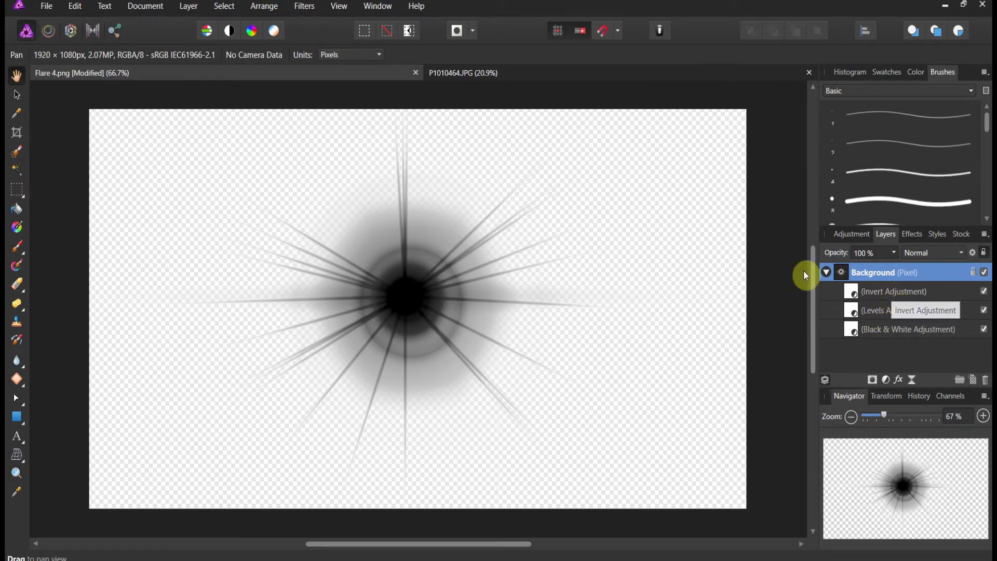
pyautogui.click(217, 7)
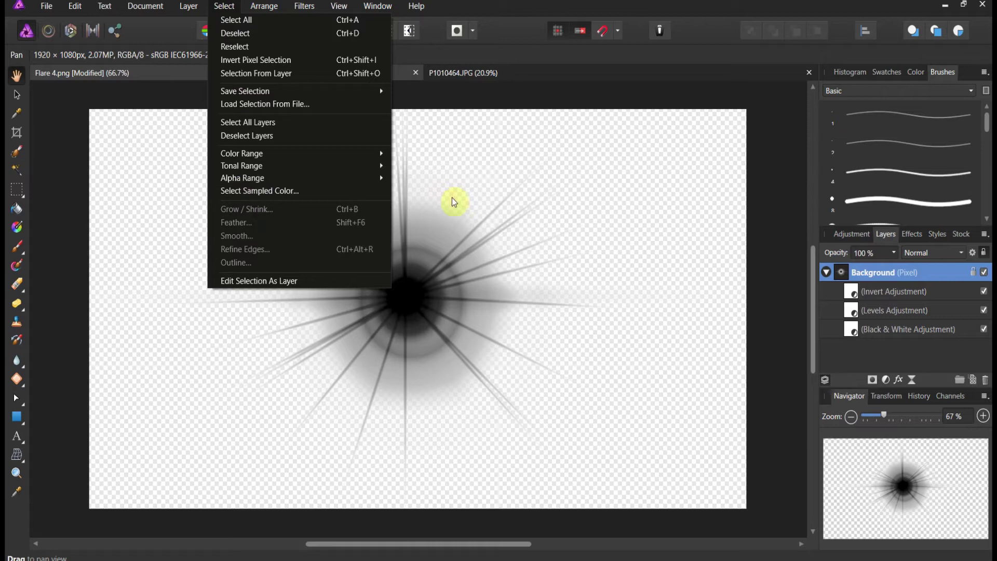
# Create a new Brushes category and rename it 'flare brush trial'
pyautogui.click(575, 98)
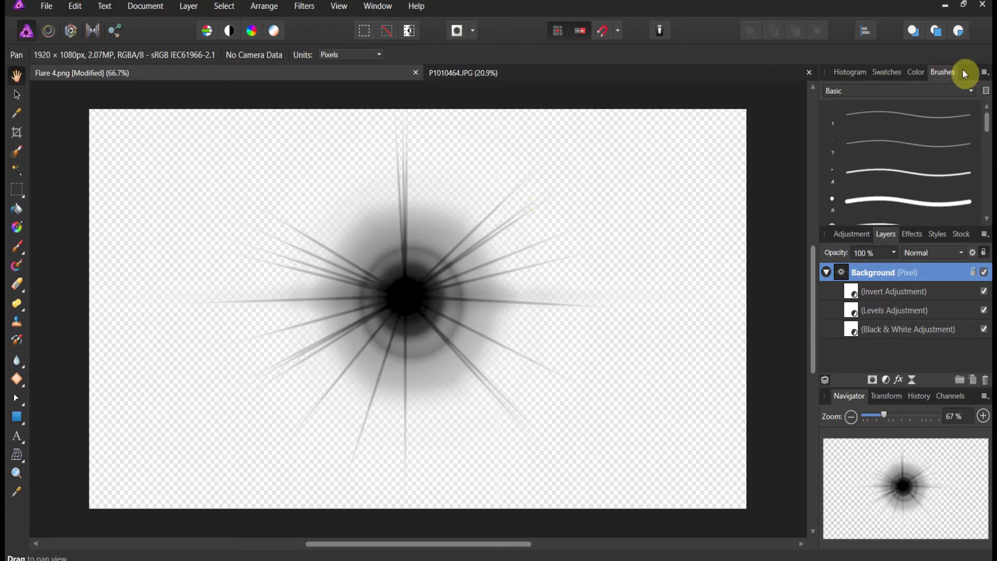
pyautogui.click(978, 73)
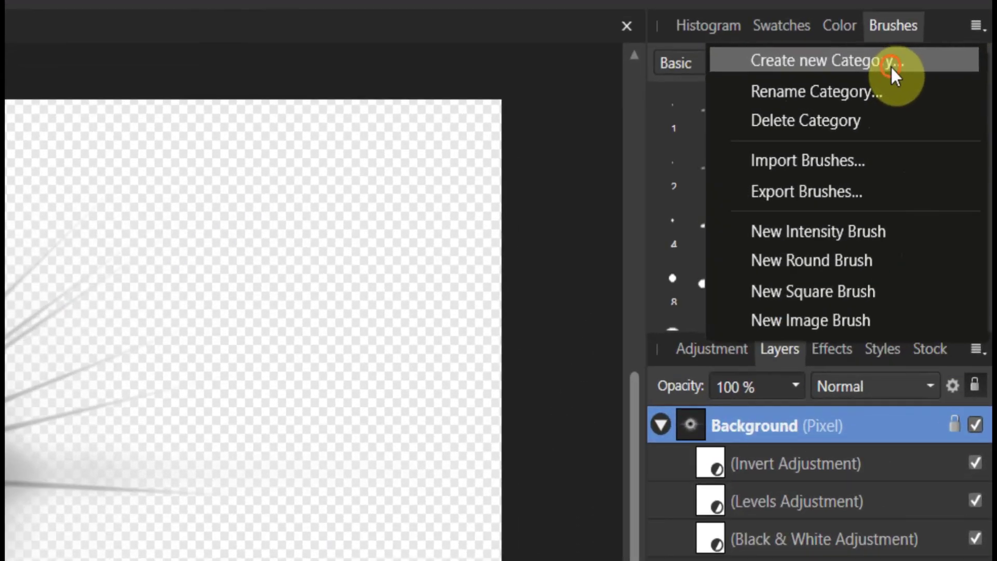
pyautogui.click(941, 91)
pyautogui.click(975, 27)
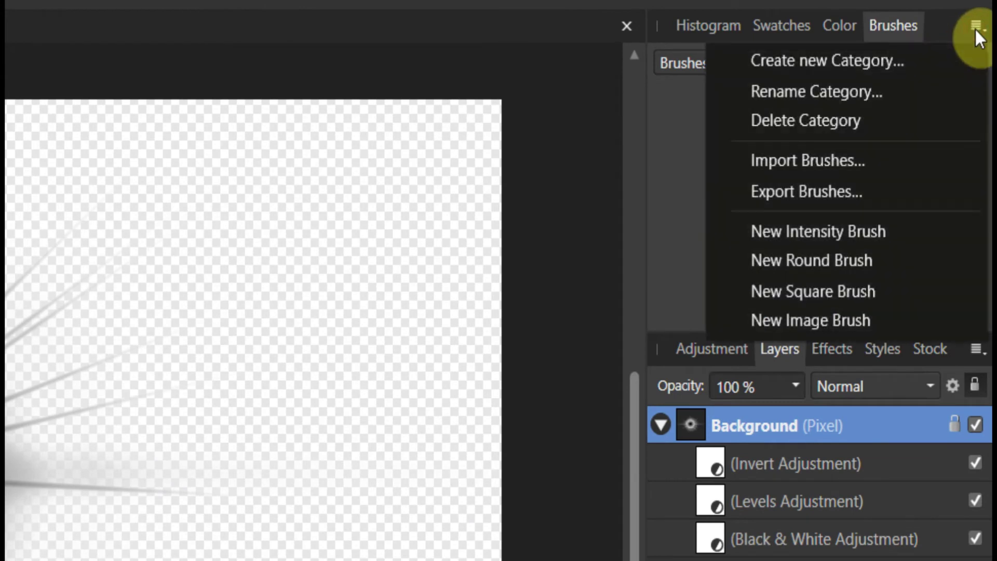
pyautogui.click(855, 96)
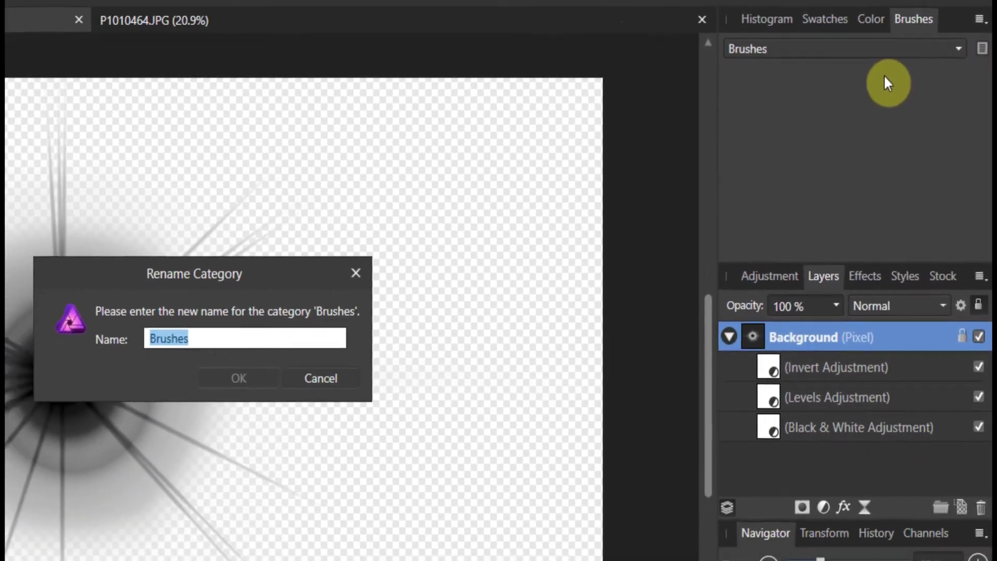
pyautogui.write('flare br')
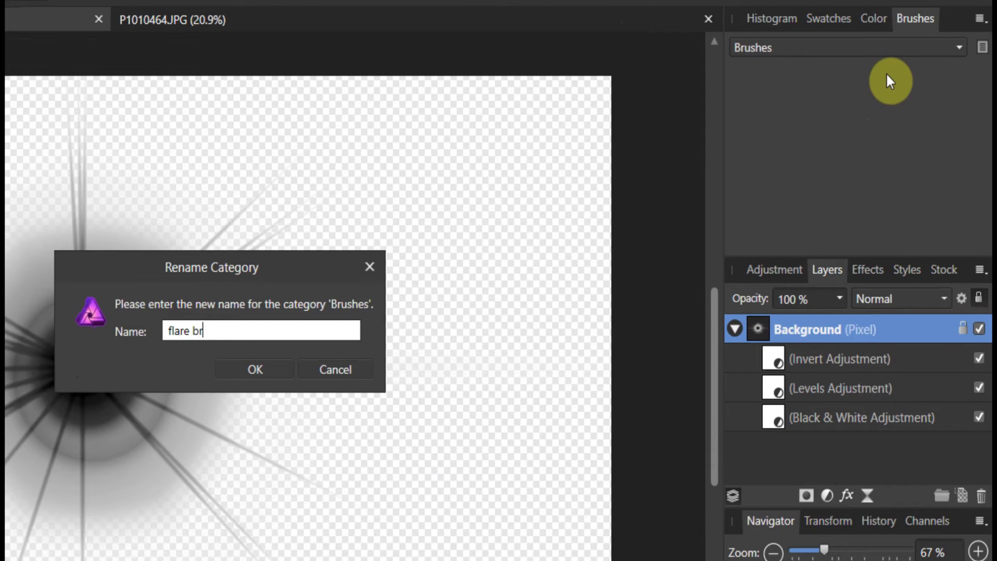
pyautogui.write('ush trial')
pyautogui.click(250, 370)
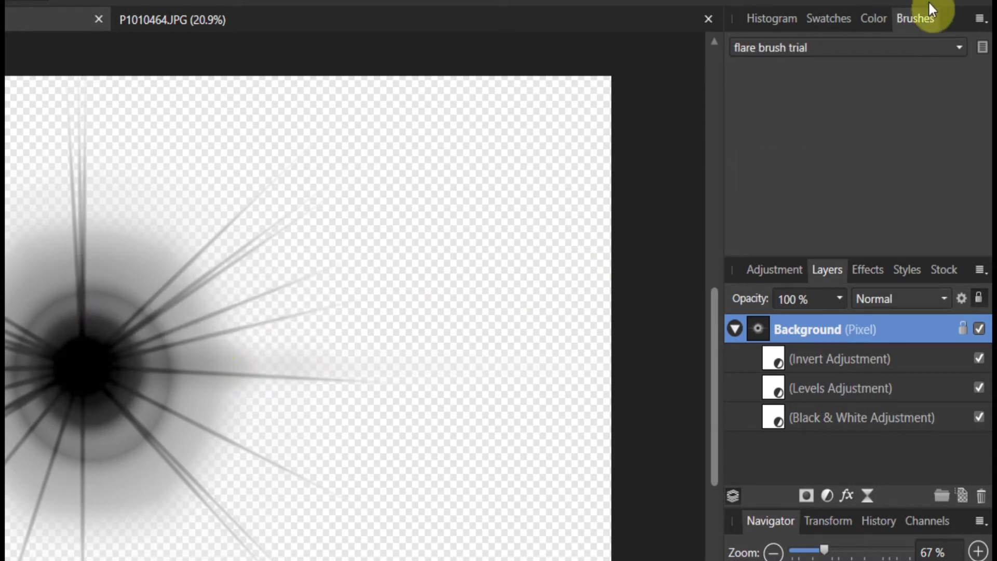
# Create a new intensity brush from the 'Flare 4 trial' PNG on the Desktop
pyautogui.click(974, 16)
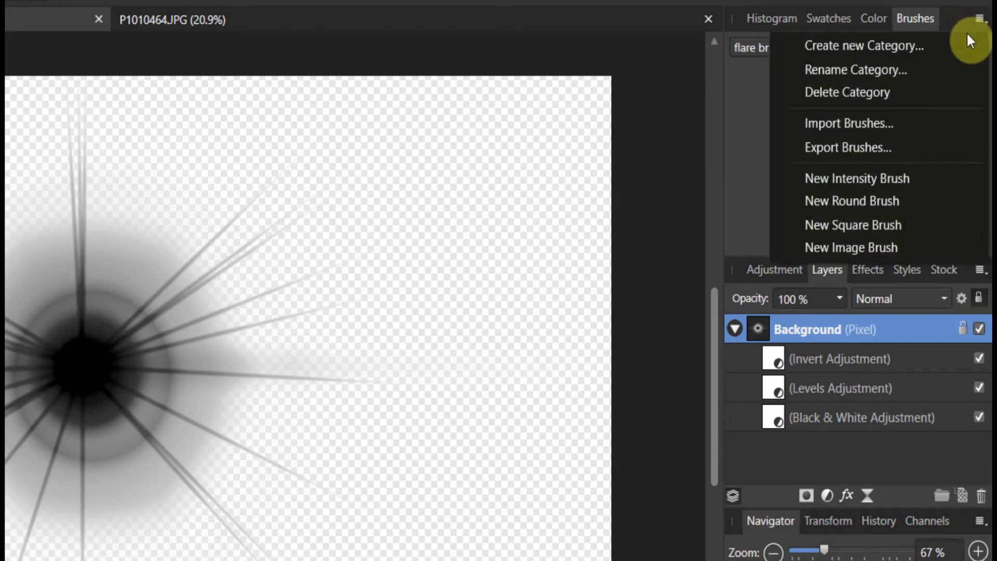
pyautogui.click(901, 179)
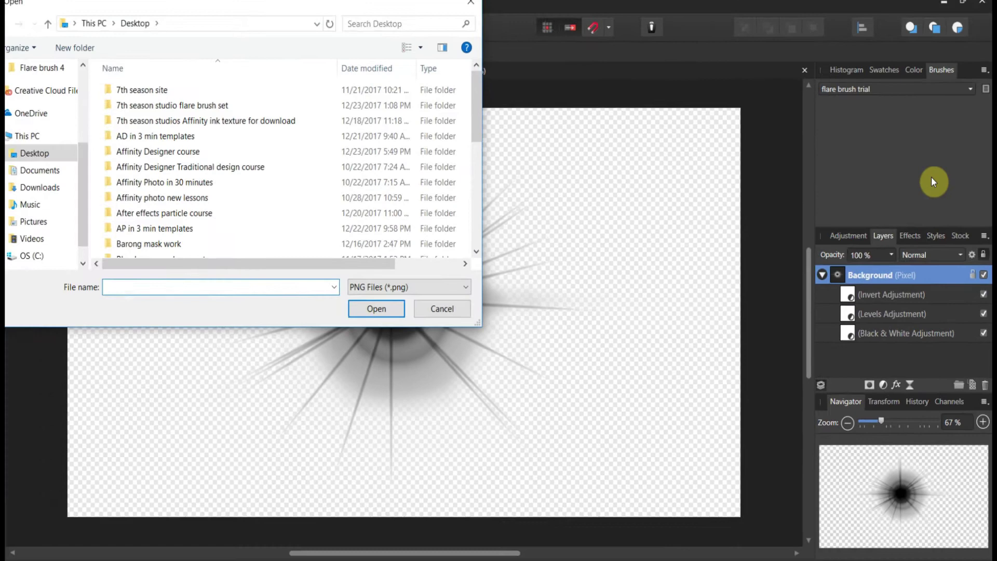
pyautogui.scroll(-6, 336, 127)
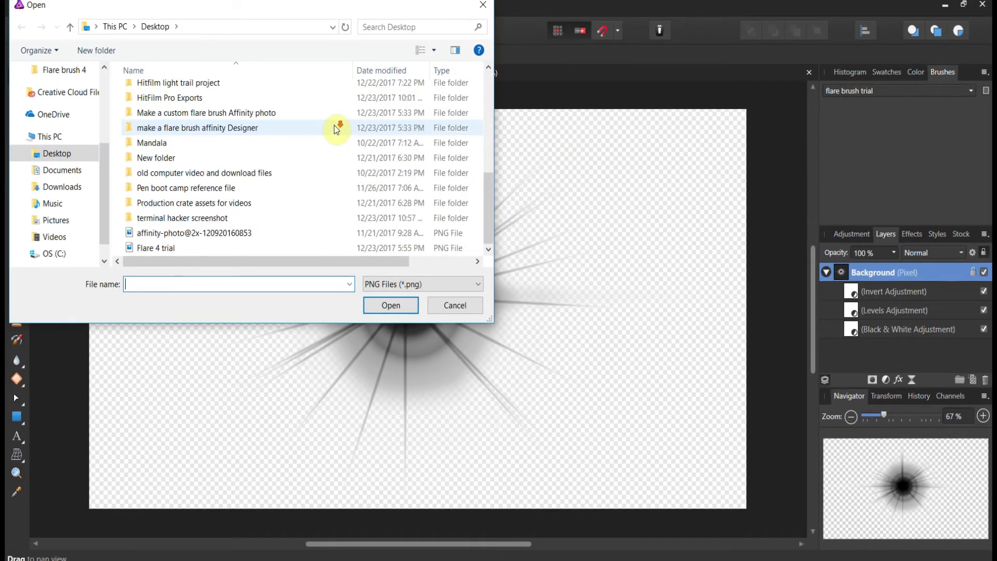
pyautogui.click(241, 247)
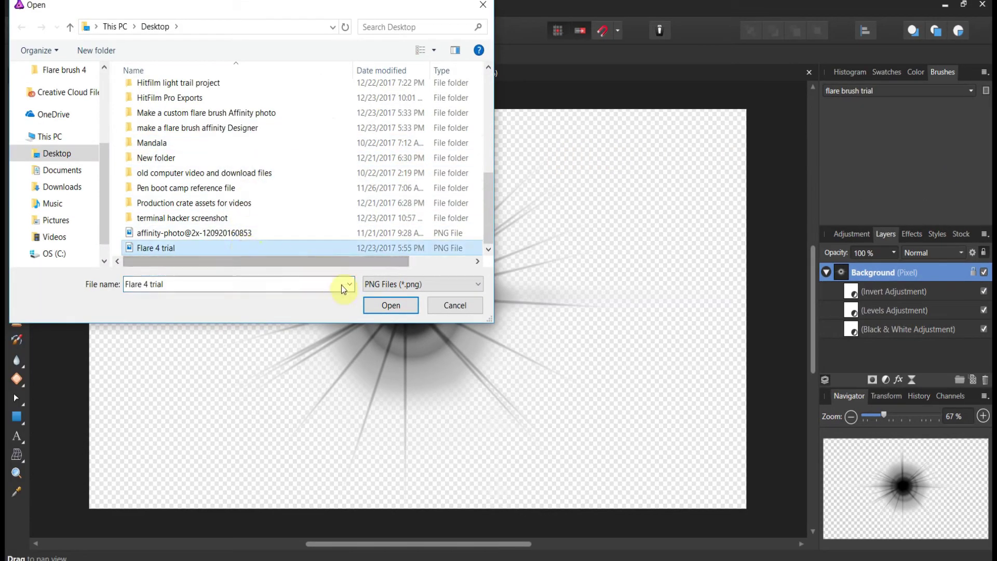
pyautogui.click(391, 305)
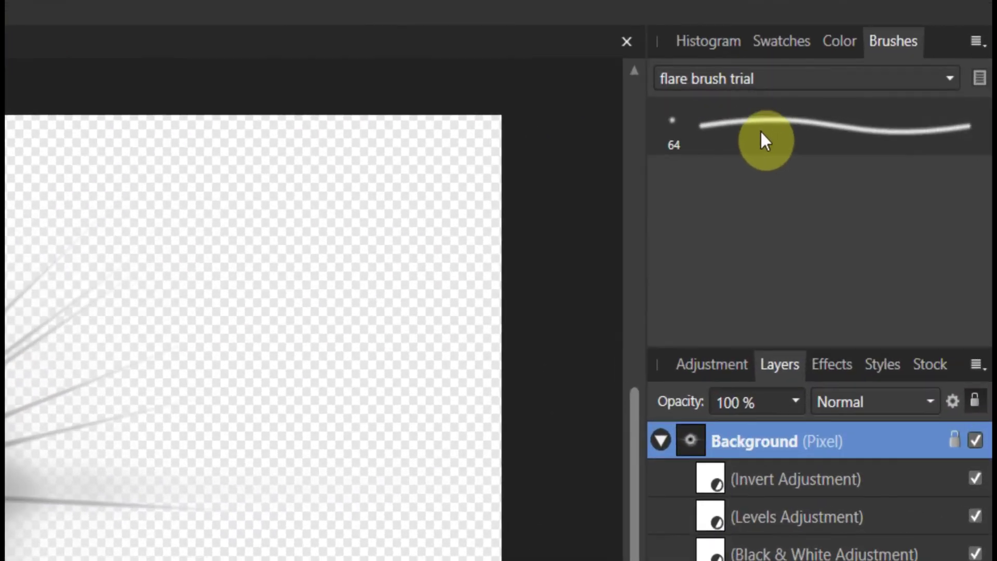
# Set the Flare 4 trial brush to Size 157 px, Hardness 16%, Spacing 151%, Accumulation 74%
pyautogui.click(877, 117)
pyautogui.doubleClick(761, 132)
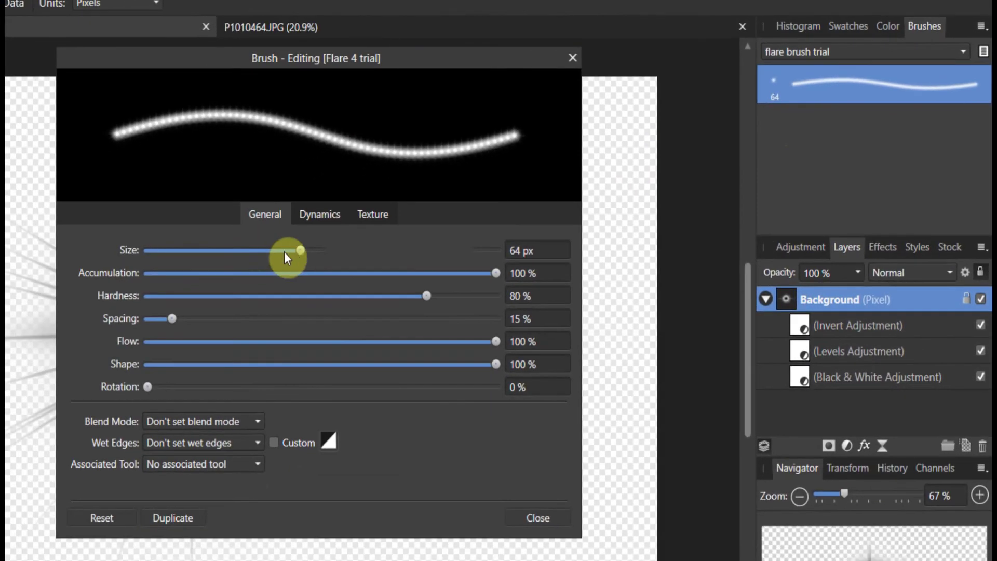
pyautogui.moveTo(301, 251); pyautogui.dragTo(338, 252)
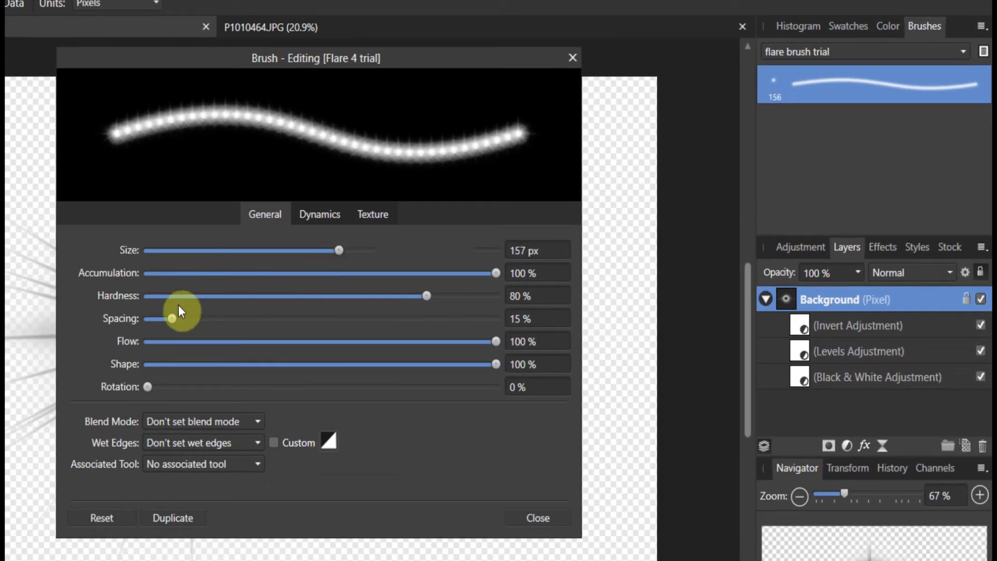
pyautogui.moveTo(425, 296); pyautogui.dragTo(203, 290)
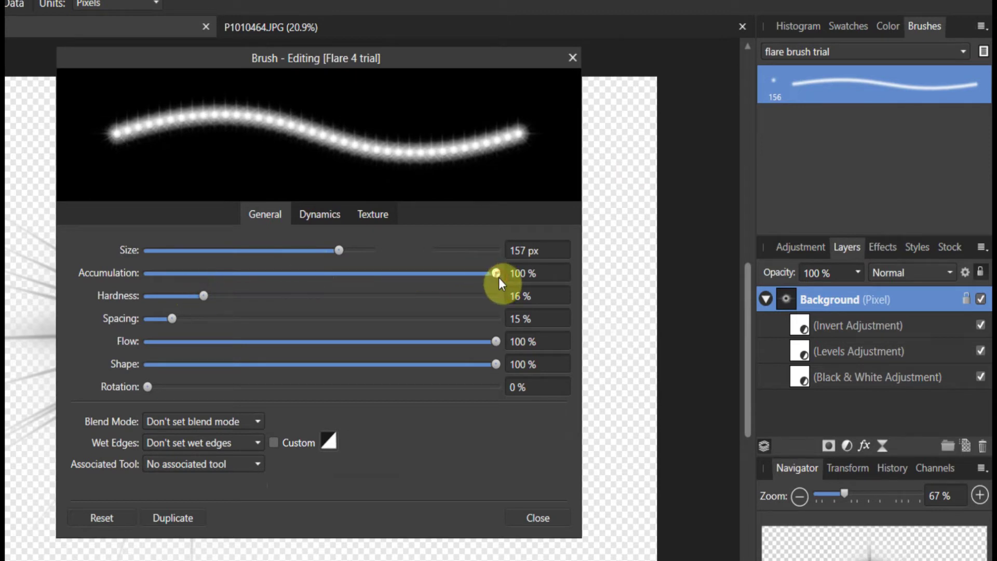
pyautogui.moveTo(498, 272)
pyautogui.mouseDown()
pyautogui.moveTo(365, 294)
pyautogui.moveTo(338, 290)
pyautogui.mouseUp()
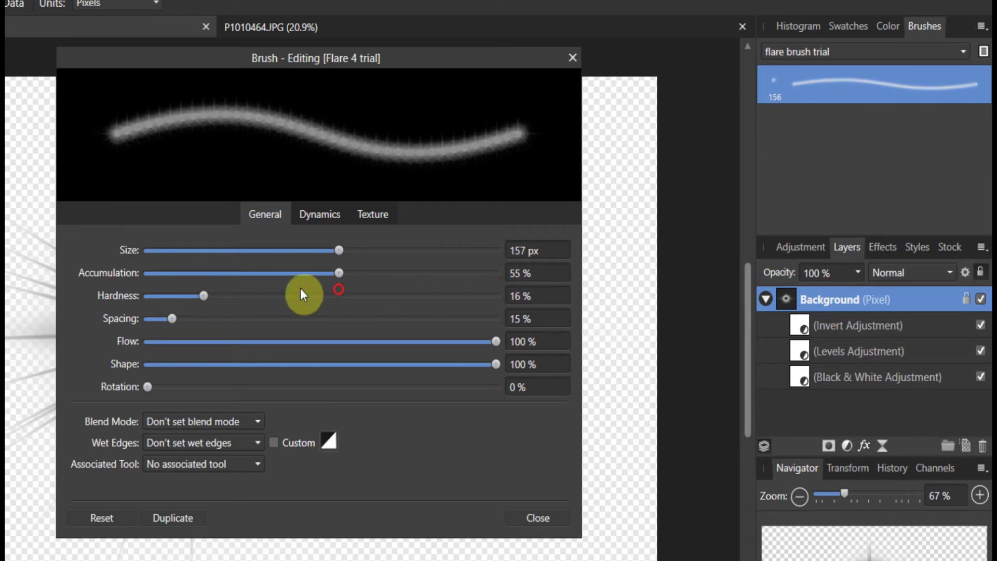
pyautogui.moveTo(171, 319); pyautogui.dragTo(409, 316)
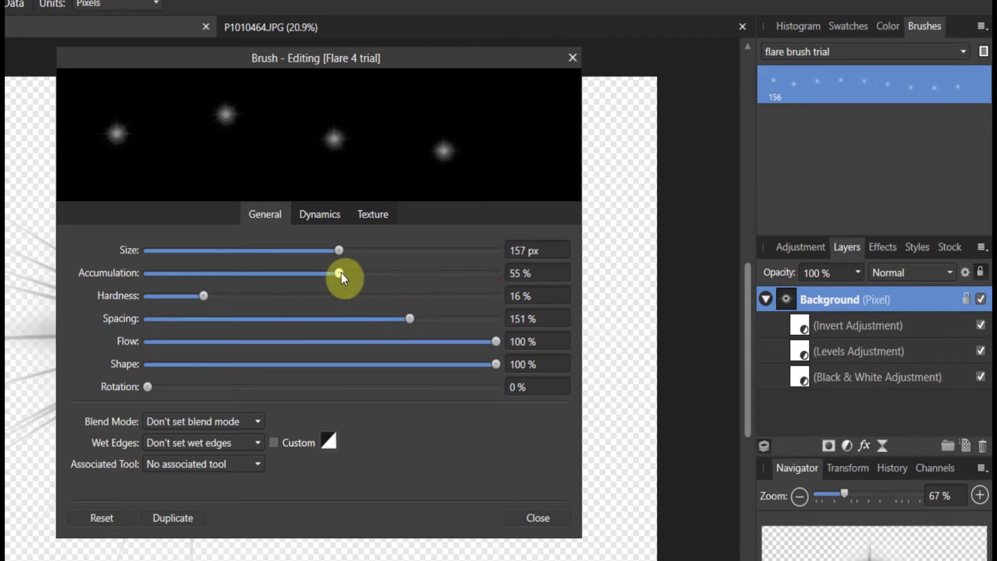
pyautogui.moveTo(341, 272); pyautogui.dragTo(406, 272)
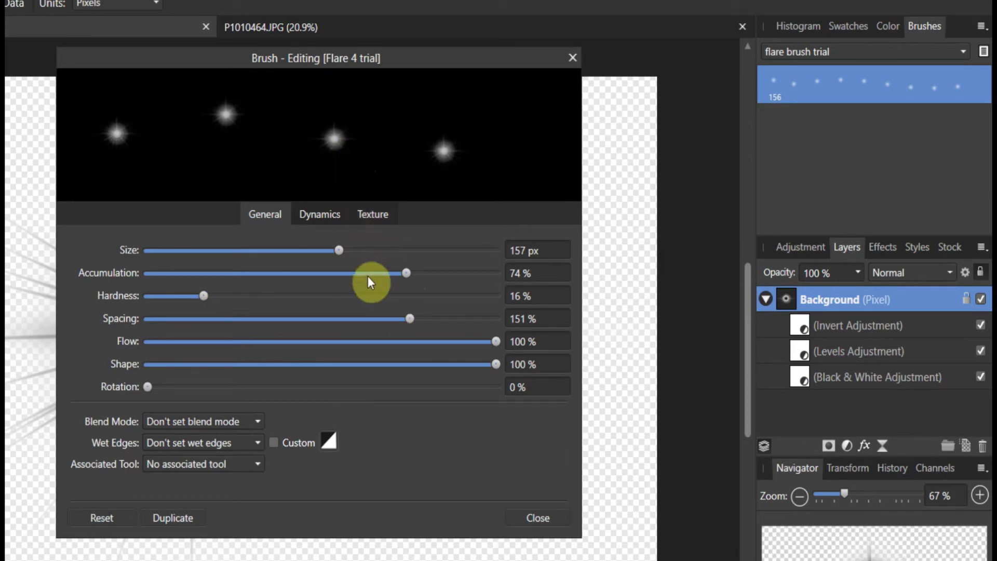
pyautogui.click(542, 516)
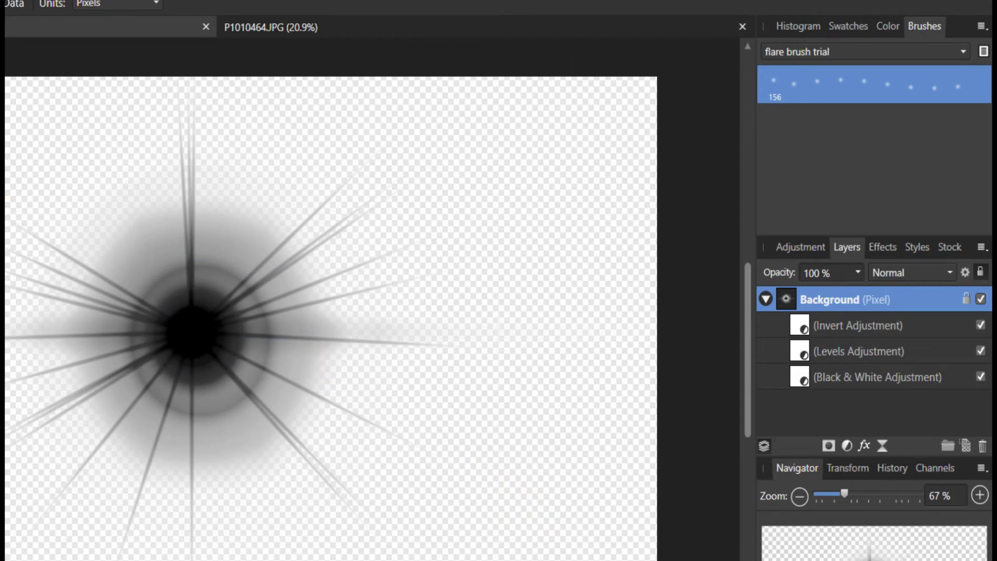
# Create a new 400 × 400 px document and add a pixel layer
pyautogui.hotkey('ctrl', 'n')
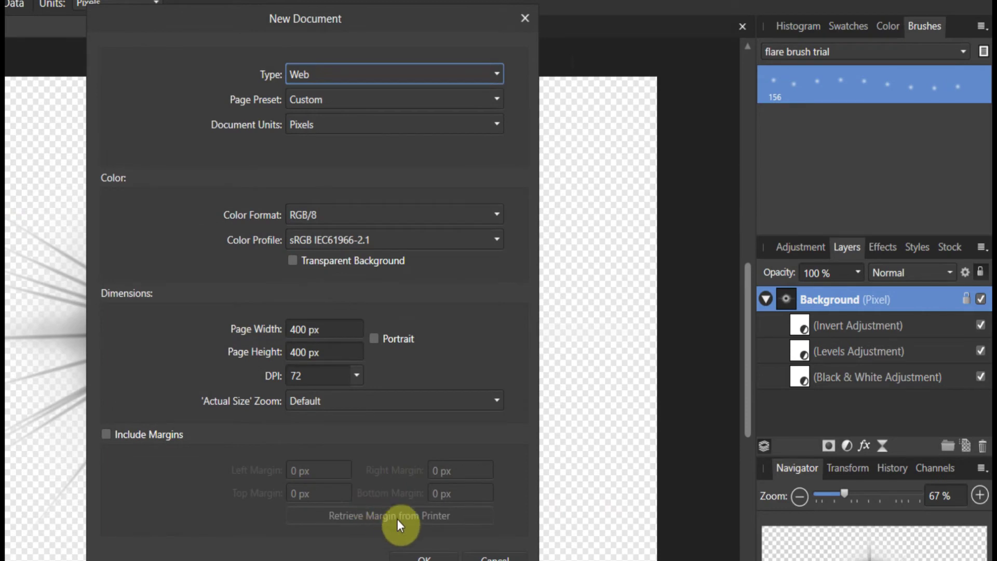
pyautogui.click(416, 557)
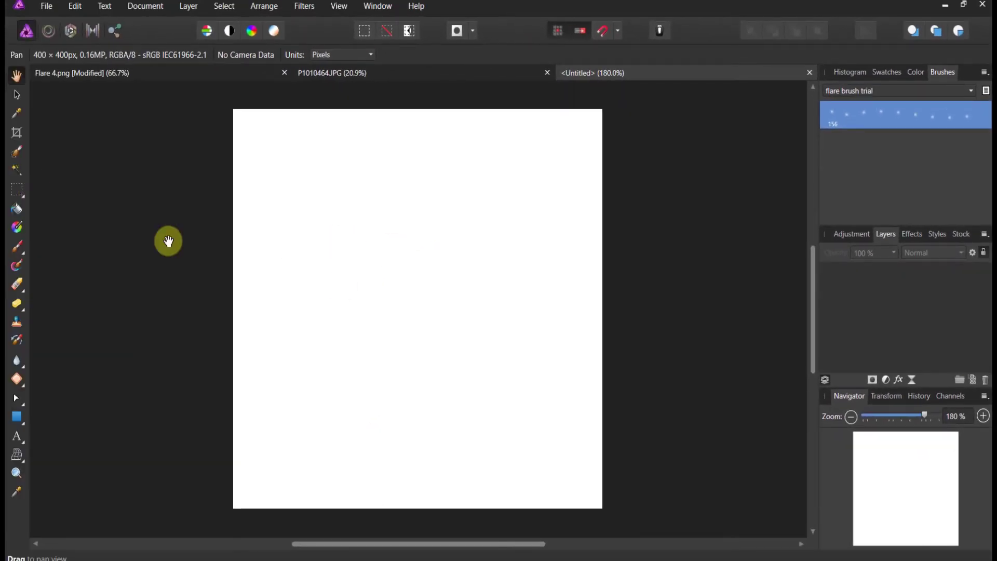
pyautogui.click(974, 383)
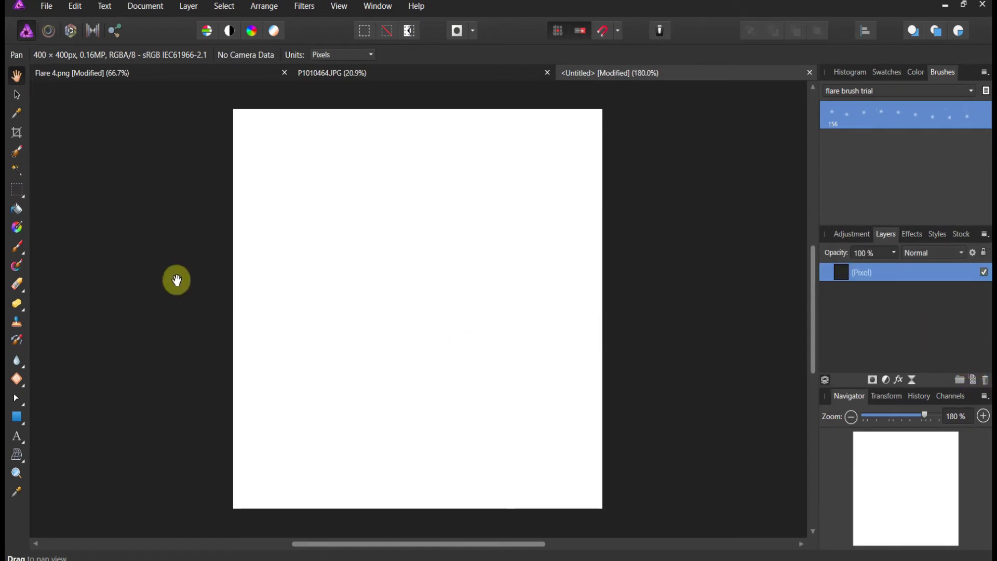
# Select the whole canvas and flood-fill the pixel layer with solid black
pyautogui.click(17, 189)
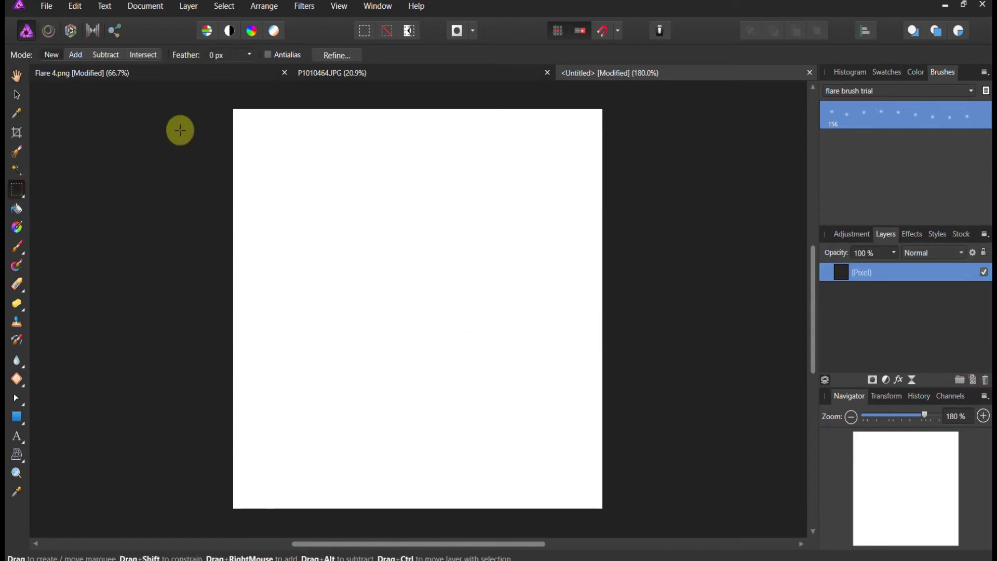
pyautogui.moveTo(235, 107); pyautogui.dragTo(618, 511)
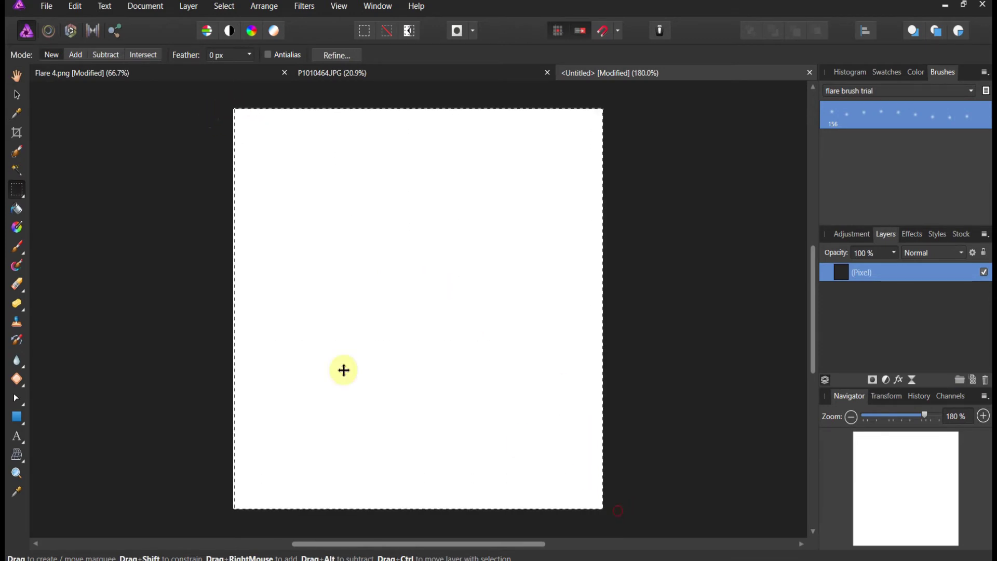
pyautogui.click(17, 208)
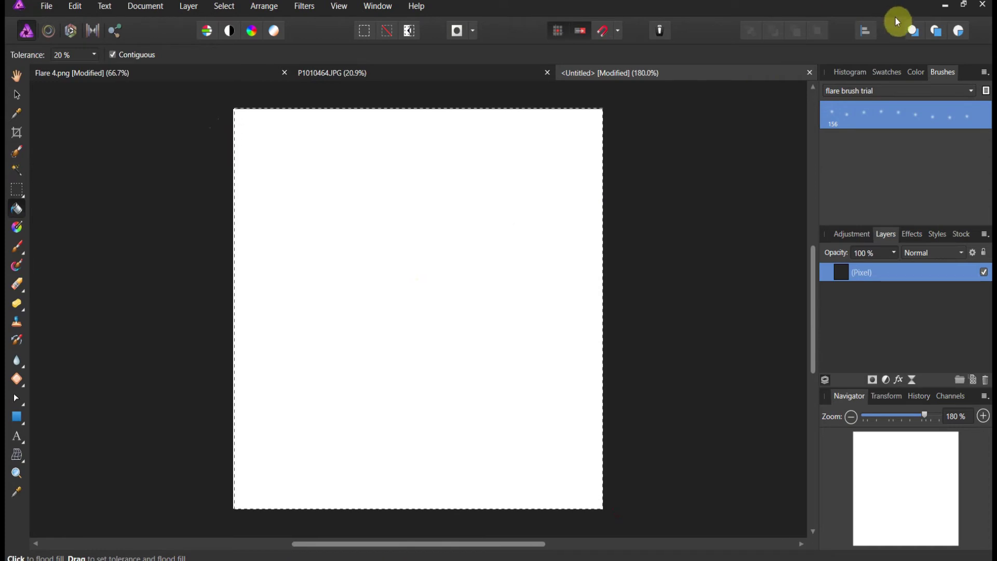
pyautogui.click(915, 72)
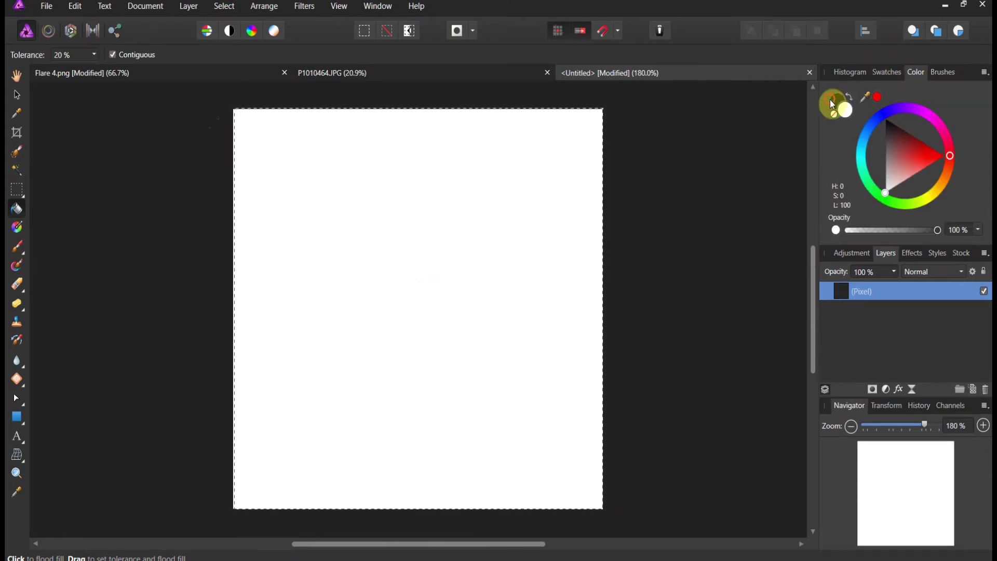
pyautogui.click(830, 100)
pyautogui.click(423, 145)
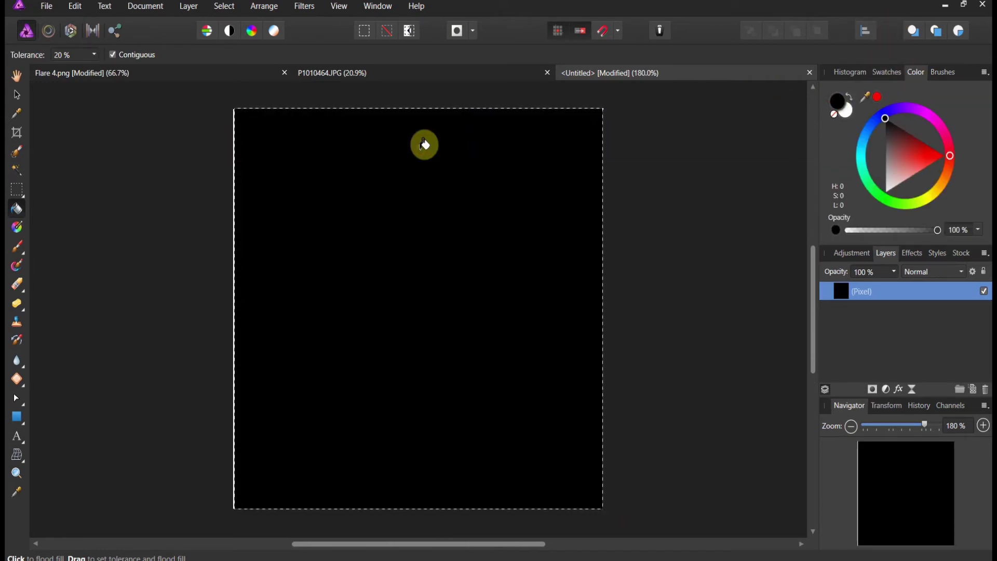
pyautogui.click(942, 73)
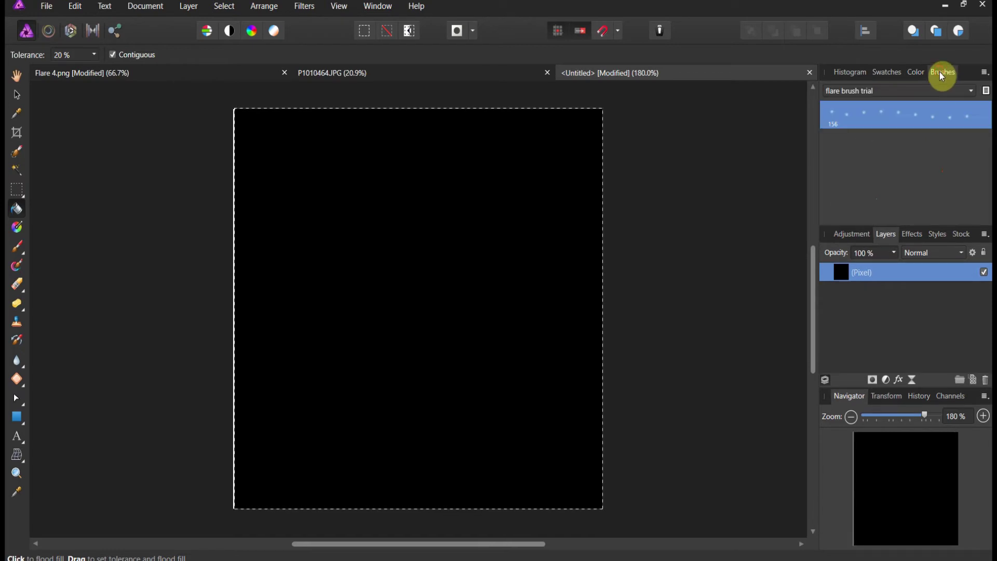
# Set up the Paint Brush with white colour and the custom flare brush, removing the test dabs
pyautogui.click(26, 246)
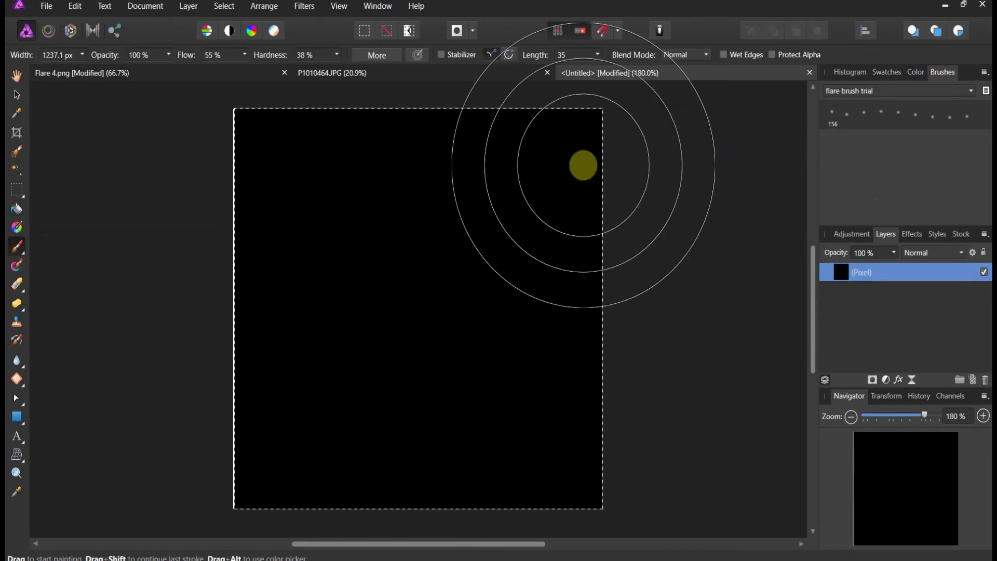
pyautogui.click(917, 76)
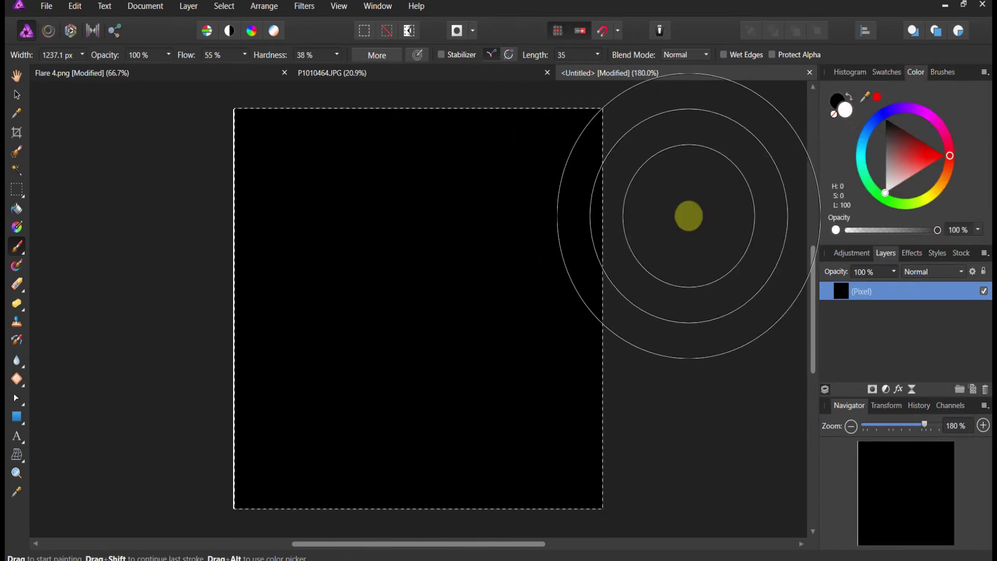
pyautogui.click(417, 289)
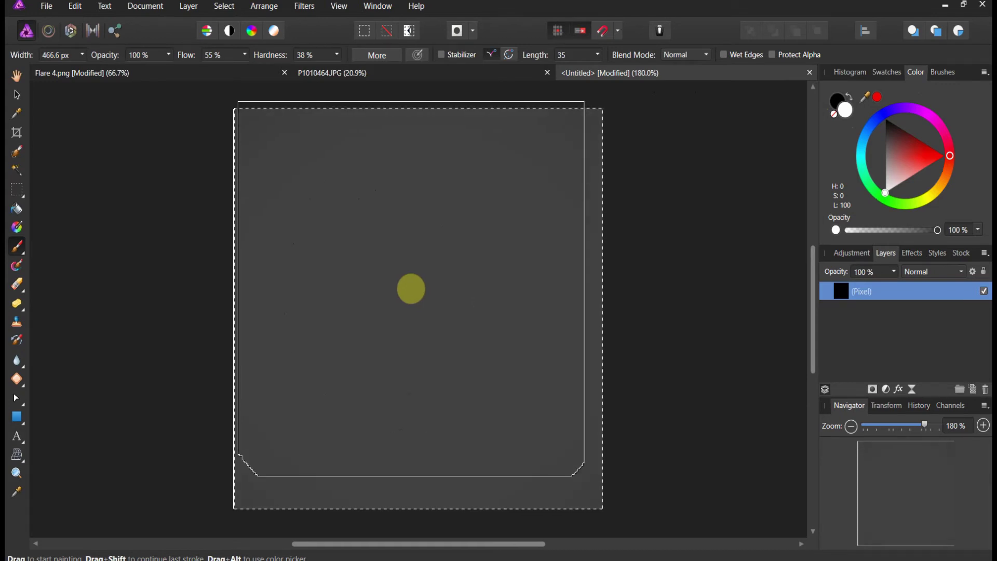
pyautogui.hotkey('ctrl', 'z')
pyautogui.click(410, 289)
pyautogui.hotkey('ctrl', 'z')
pyautogui.click(942, 72)
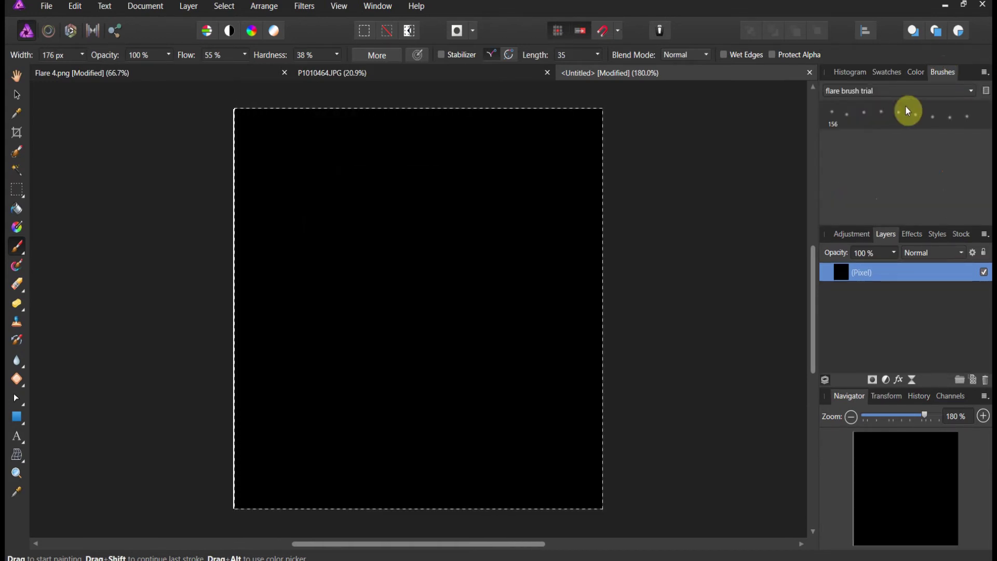
pyautogui.click(902, 113)
# Try flare placements on the black layer, undo them, and enlarge the brush
pyautogui.click(401, 226)
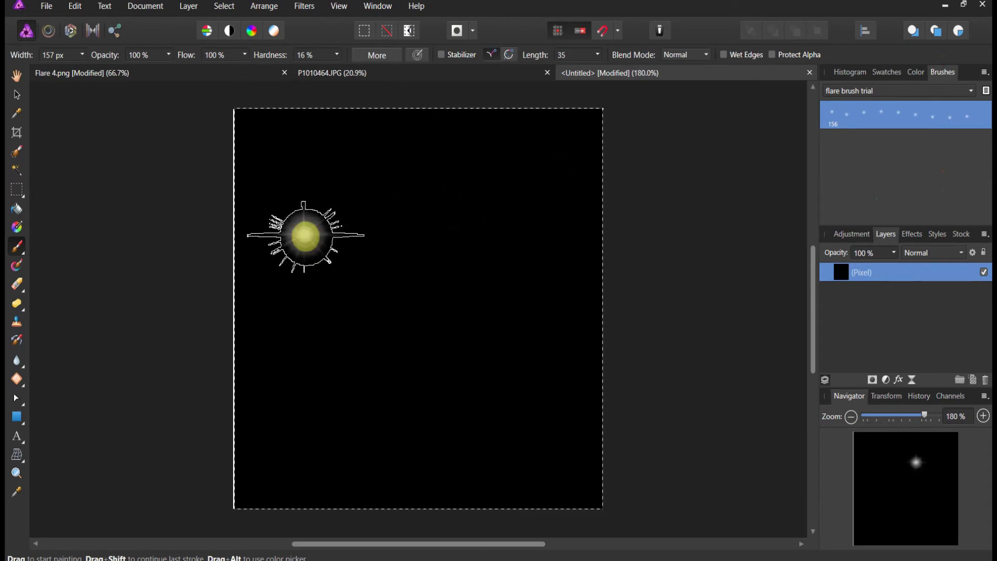
pyautogui.hotkey('ctrl', 'z')
pyautogui.click(305, 236)
pyautogui.hotkey('ctrl', 'z')
pyautogui.press(']')
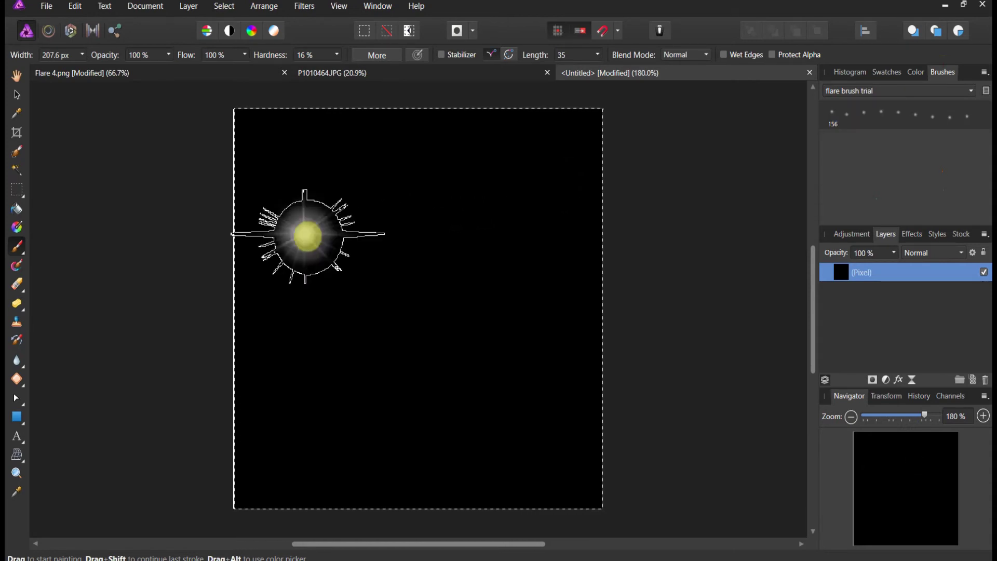
pyautogui.press(']')
# Stamp three large white flares across the black layer, removing the extra fourth one
pyautogui.click(325, 222)
pyautogui.hotkey('ctrl', 'z')
pyautogui.click(368, 222)
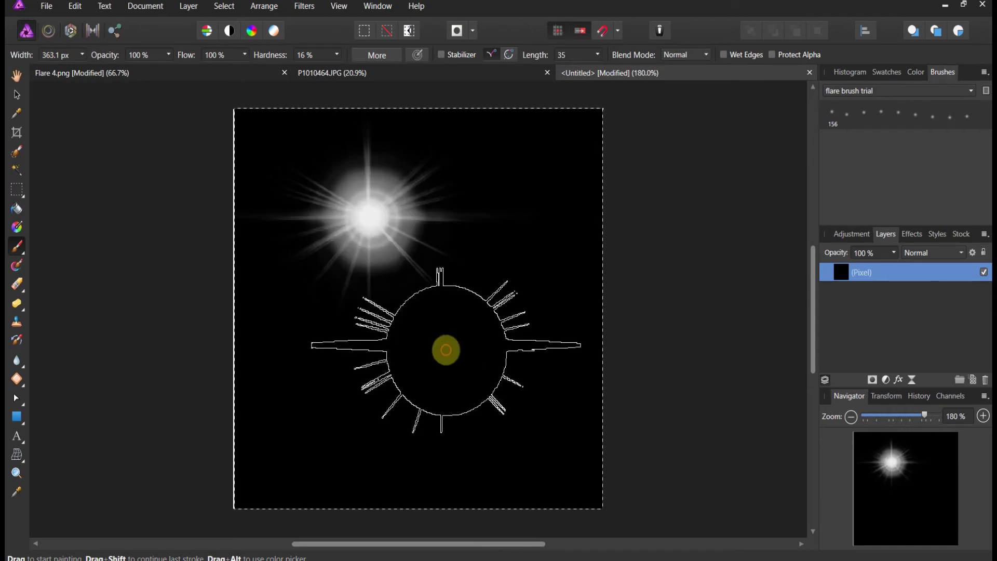
pyautogui.click(497, 244)
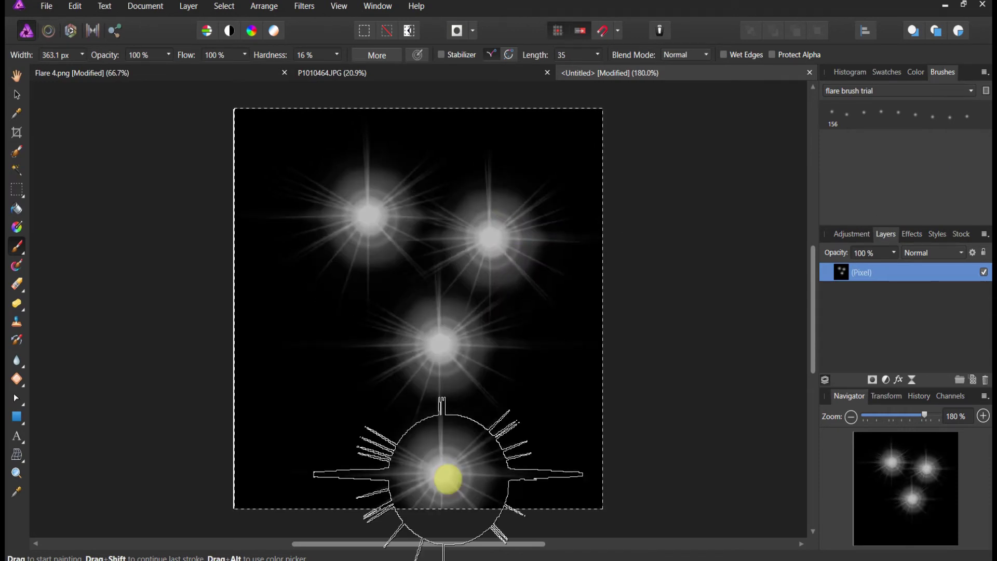
pyautogui.click(893, 253)
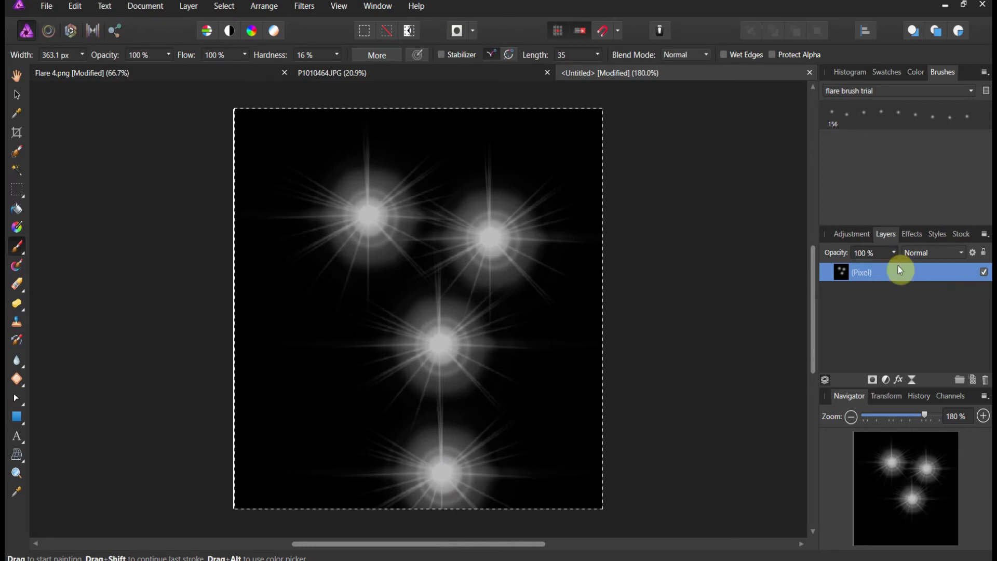
pyautogui.hotkey('ctrl', 'z')
pyautogui.moveTo(896, 266)
pyautogui.mouseDown()
pyautogui.moveTo(887, 270)
pyautogui.moveTo(900, 267)
pyautogui.mouseUp()
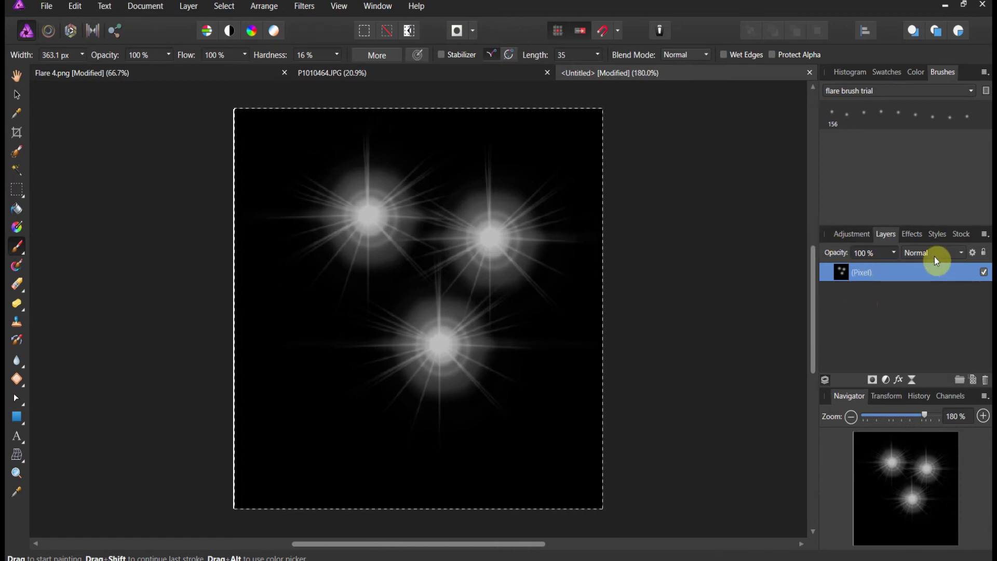
# Add a Recolor adjustment with its hue at 56.1° to tint the three flares yellow
pyautogui.click(857, 235)
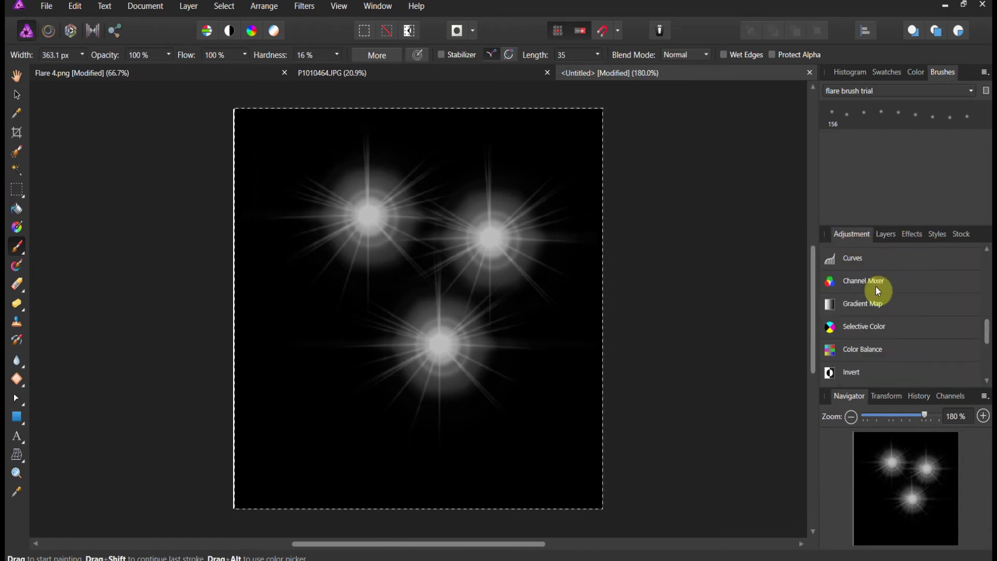
pyautogui.scroll(3, 868, 321)
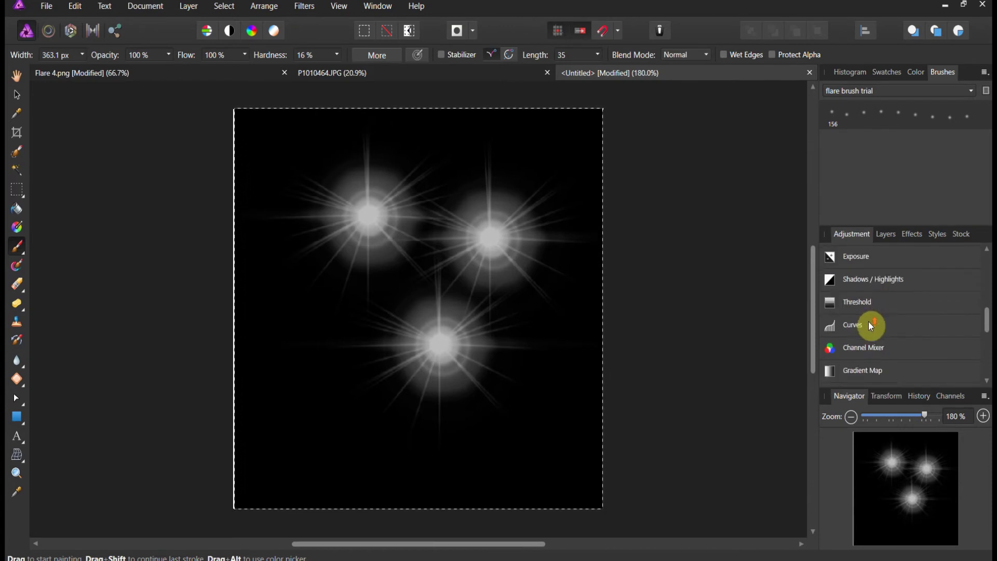
pyautogui.scroll(3, 864, 299)
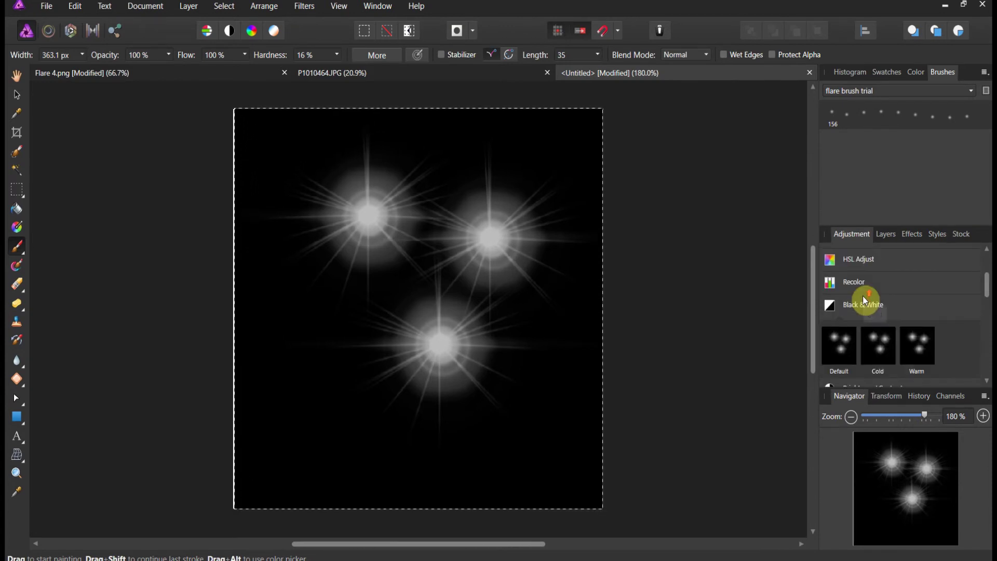
pyautogui.click(857, 290)
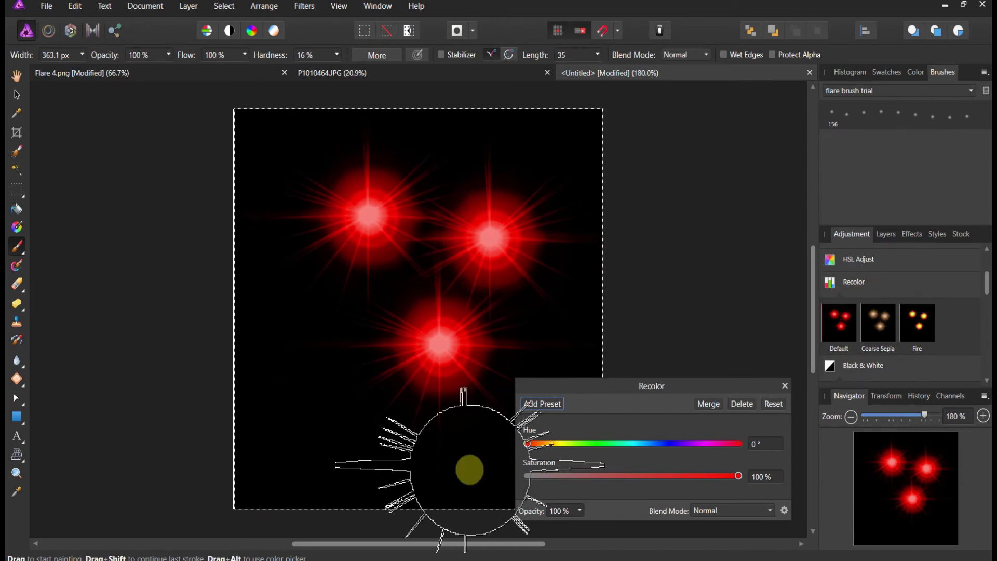
pyautogui.click(560, 443)
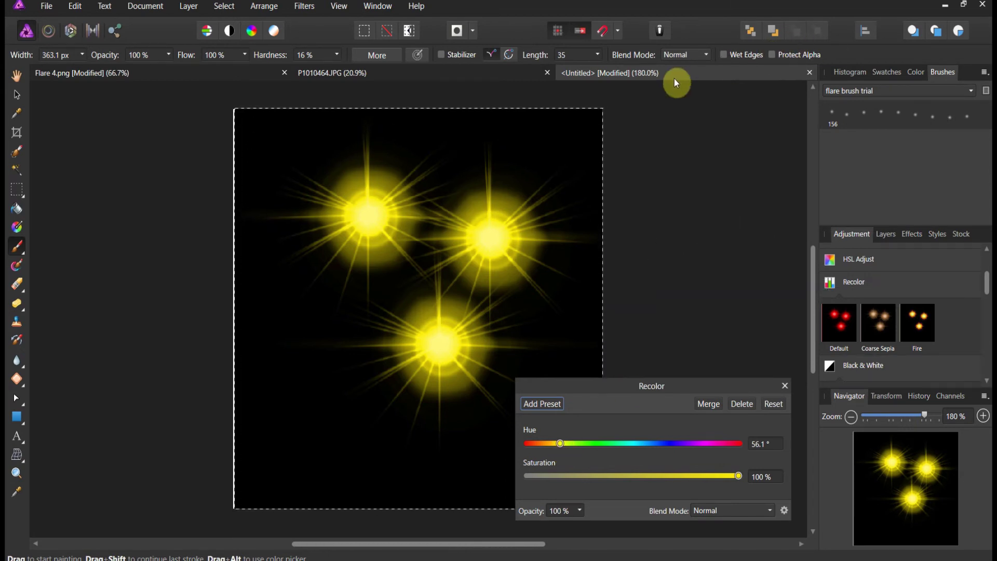
# On the Christmas tree photo, add an empty pixel layer and widen the flare brush to about 1943 px
pyautogui.click(435, 80)
pyautogui.press('h')
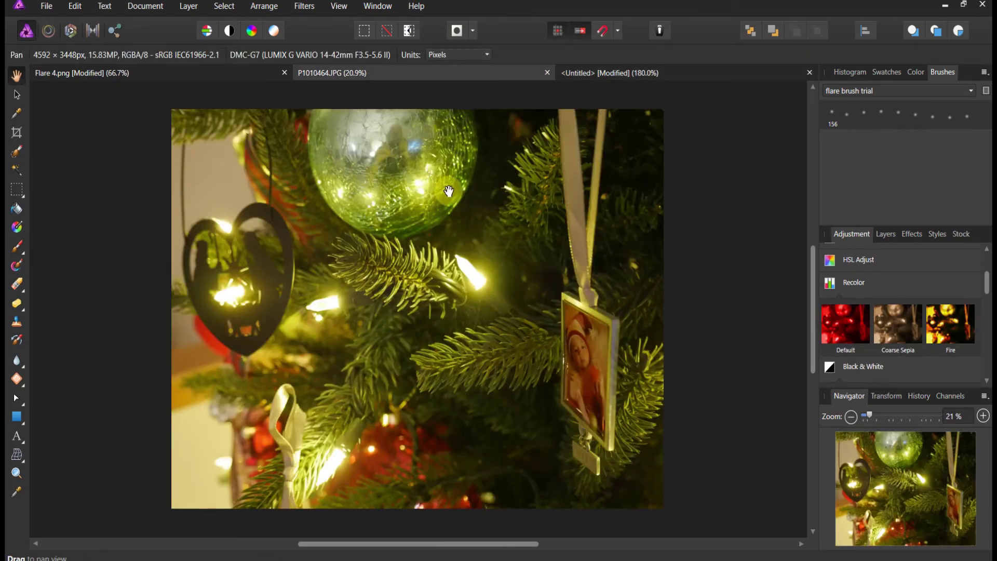
pyautogui.click(884, 118)
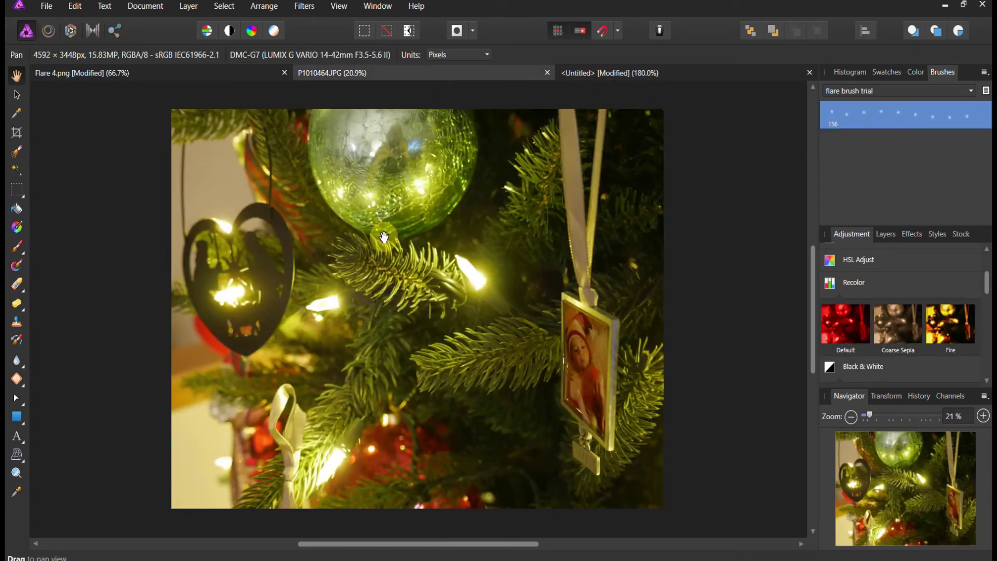
pyautogui.click(884, 241)
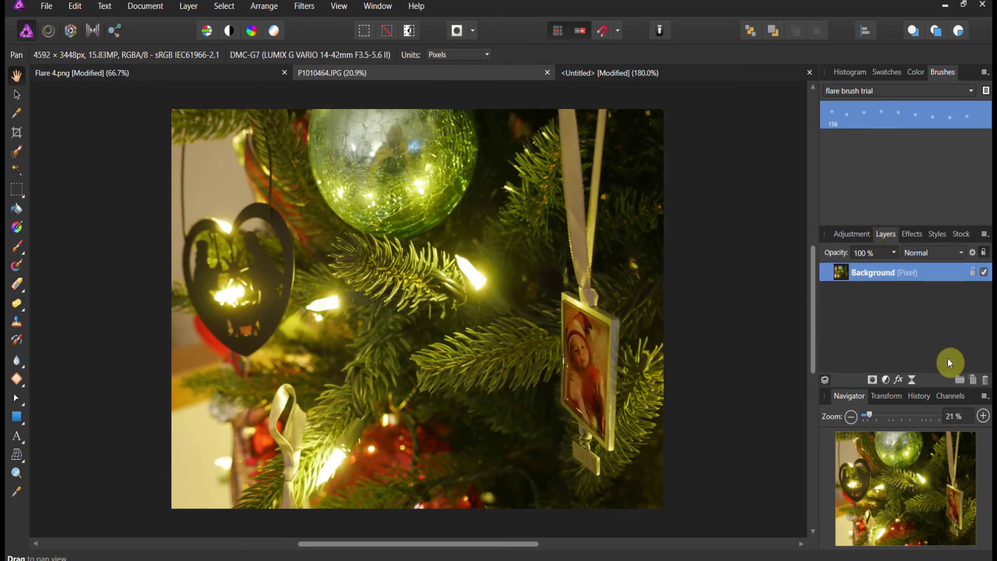
pyautogui.click(975, 381)
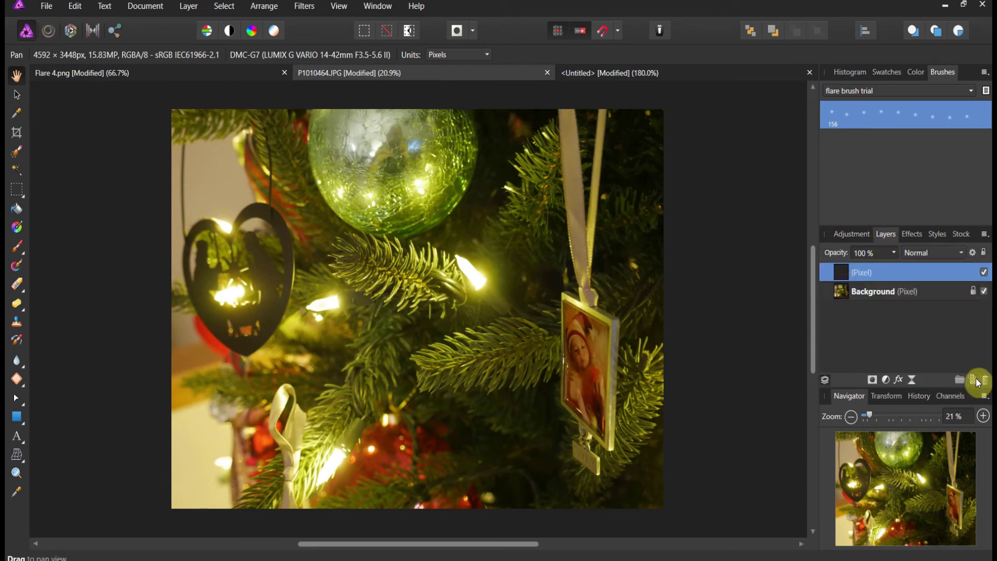
pyautogui.click(15, 246)
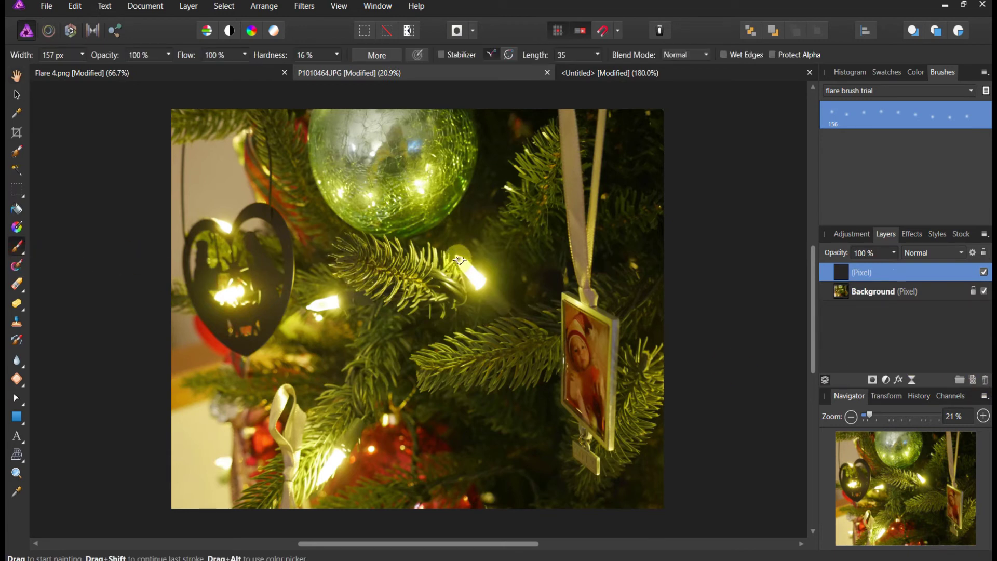
pyautogui.moveTo(459, 259); pyautogui.dragTo(455, 244)
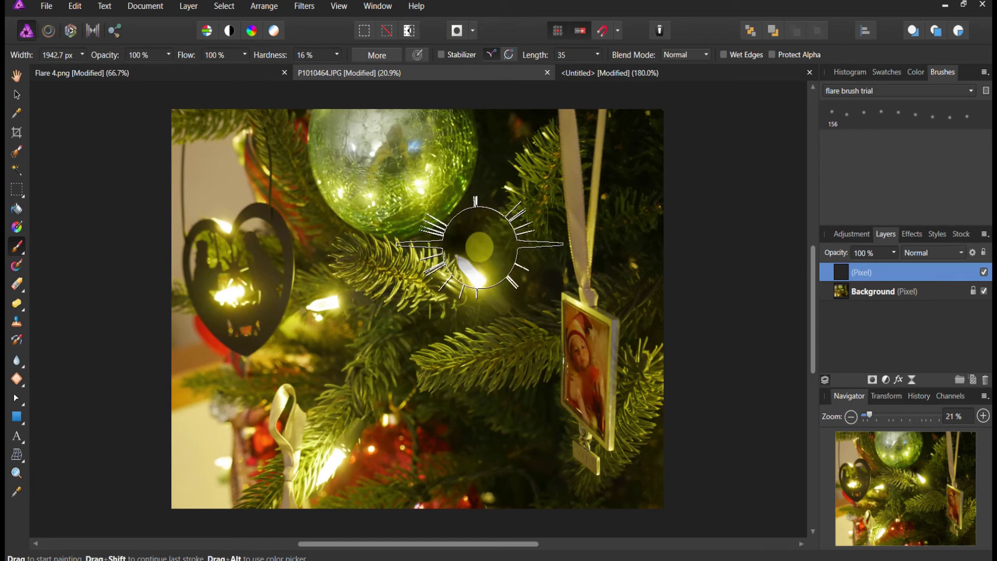
# Sample a colour from the photo and make it the painting colour
pyautogui.click(915, 72)
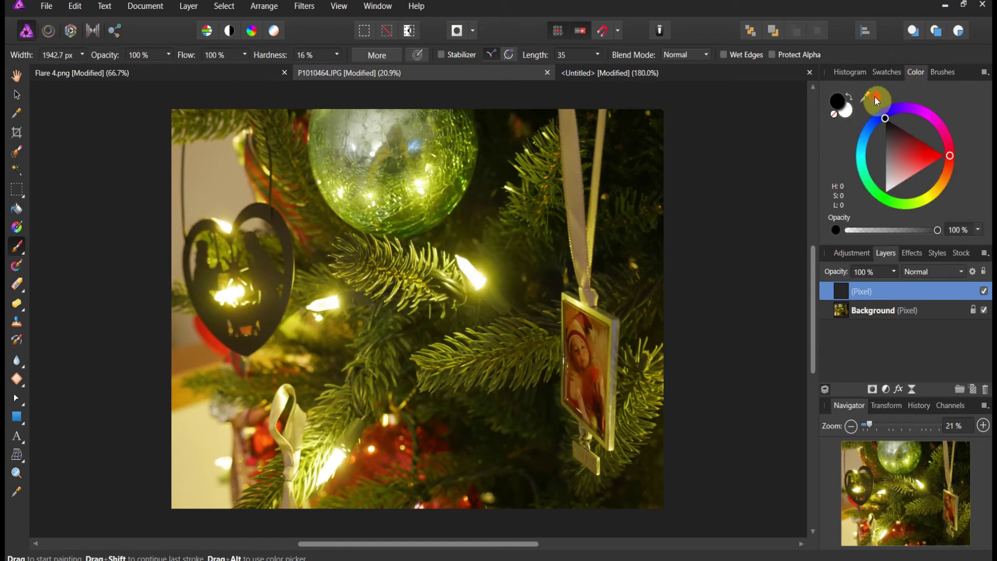
pyautogui.moveTo(874, 97)
pyautogui.mouseDown()
pyautogui.moveTo(691, 193)
pyautogui.moveTo(560, 241)
pyautogui.moveTo(472, 254)
pyautogui.moveTo(465, 268)
pyautogui.moveTo(485, 276)
pyautogui.mouseUp()
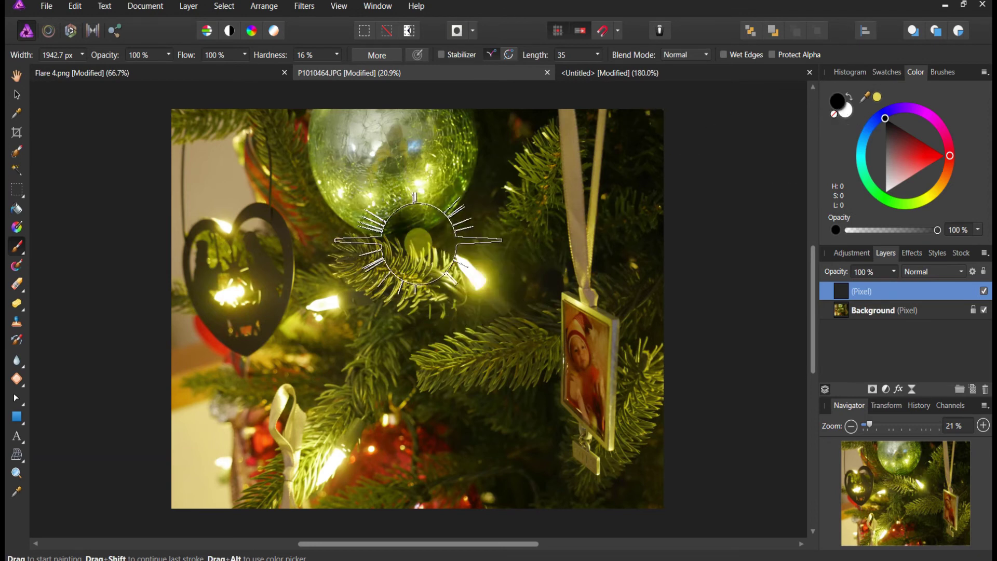
pyautogui.click(877, 97)
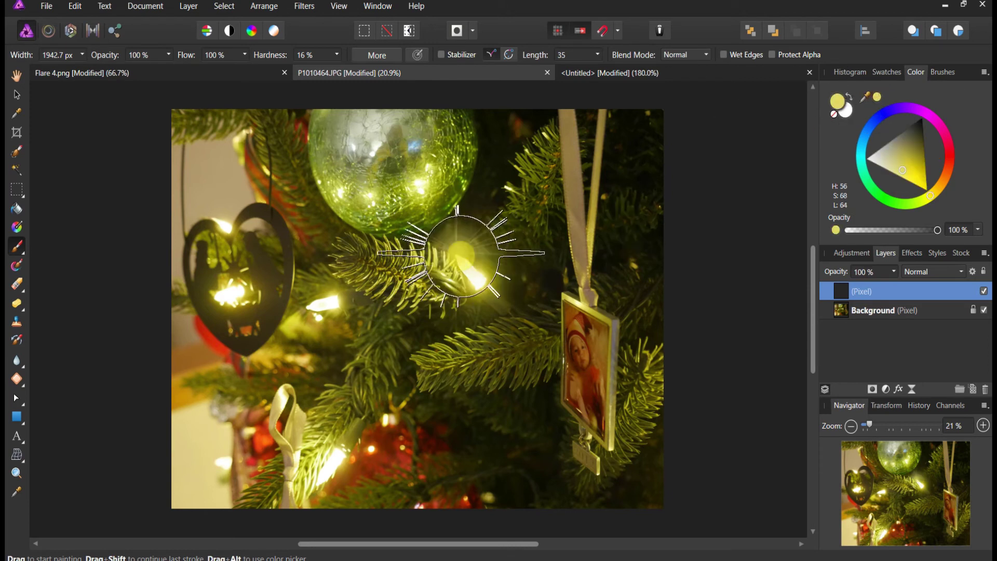
pyautogui.hotkey('ctrl', 'z')
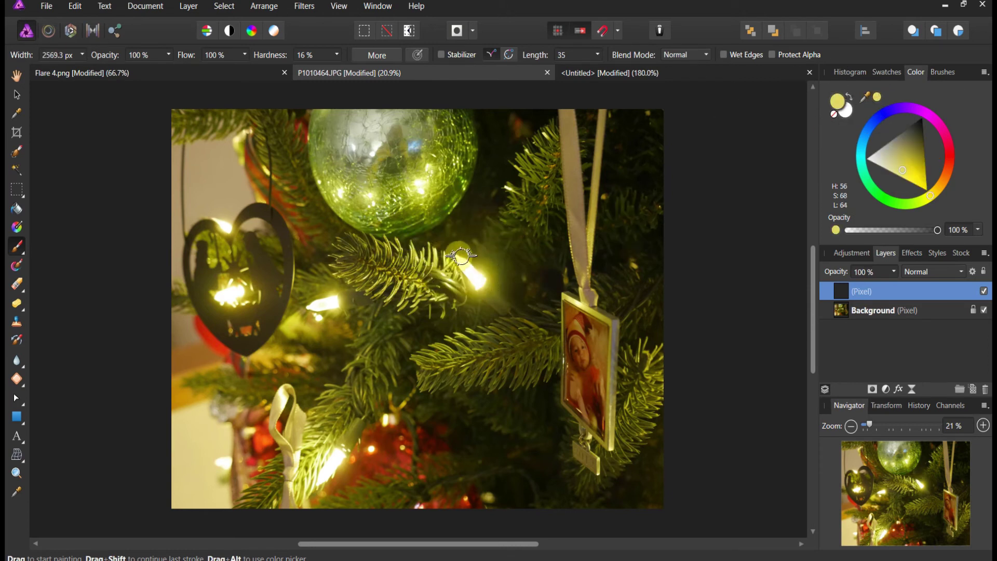
# Enlarge the brush to about 3398 px and set white sampled from the bulb, undoing test flares
pyautogui.press(']')
pyautogui.press(']')
pyautogui.press(']')
pyautogui.click(456, 251)
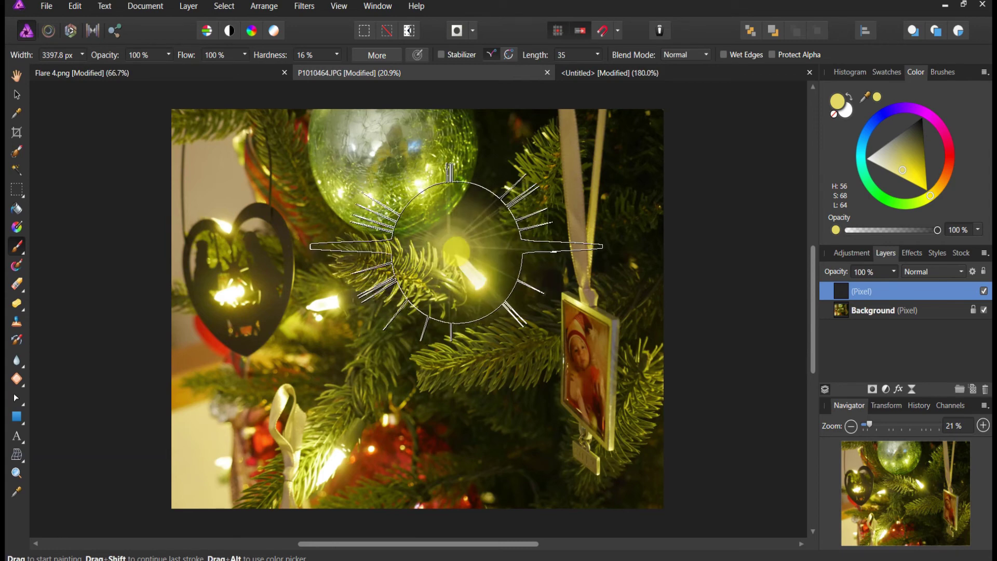
pyautogui.moveTo(456, 252); pyautogui.dragTo(465, 253)
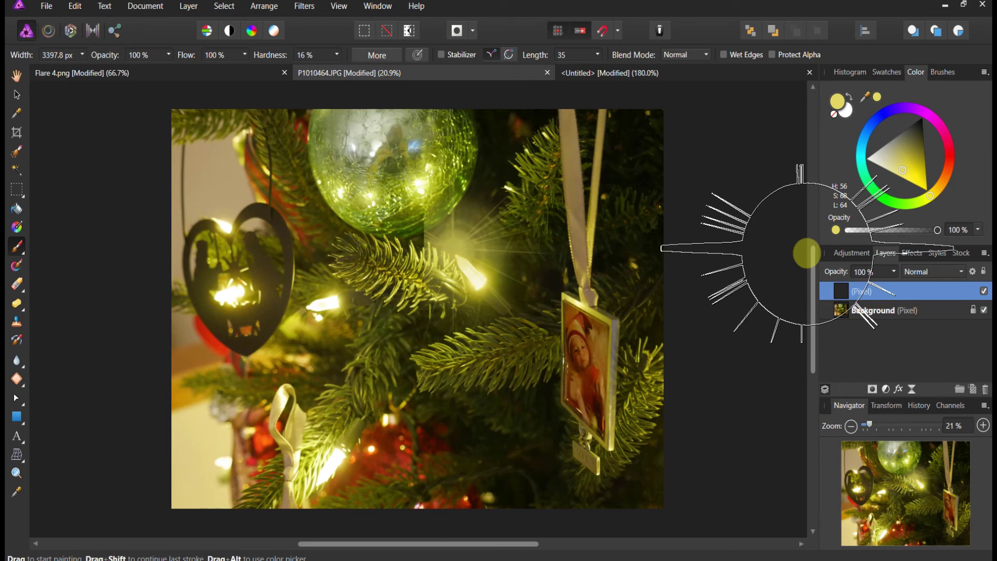
pyautogui.hotkey('ctrl', 'z')
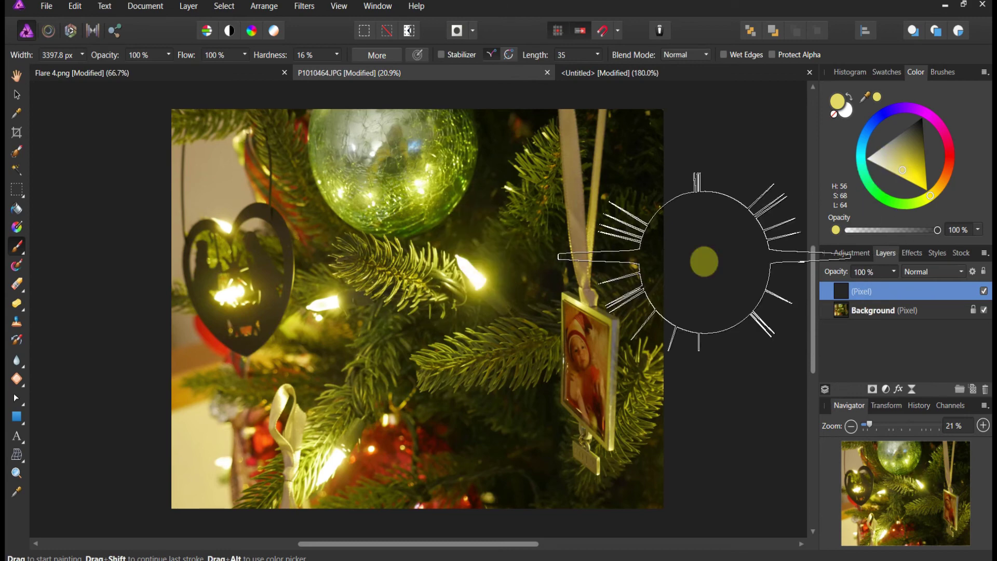
pyautogui.click(470, 269)
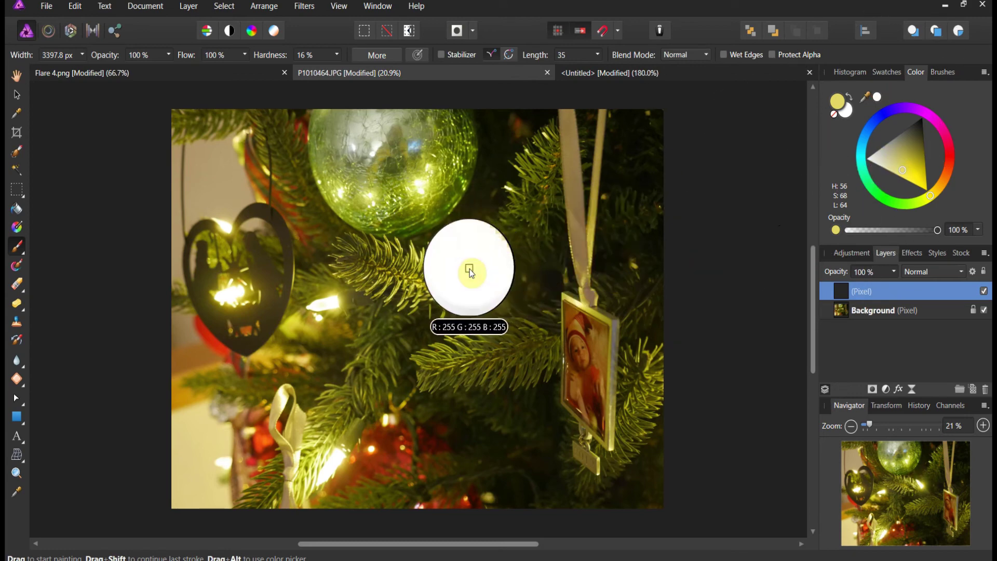
pyautogui.click(459, 256)
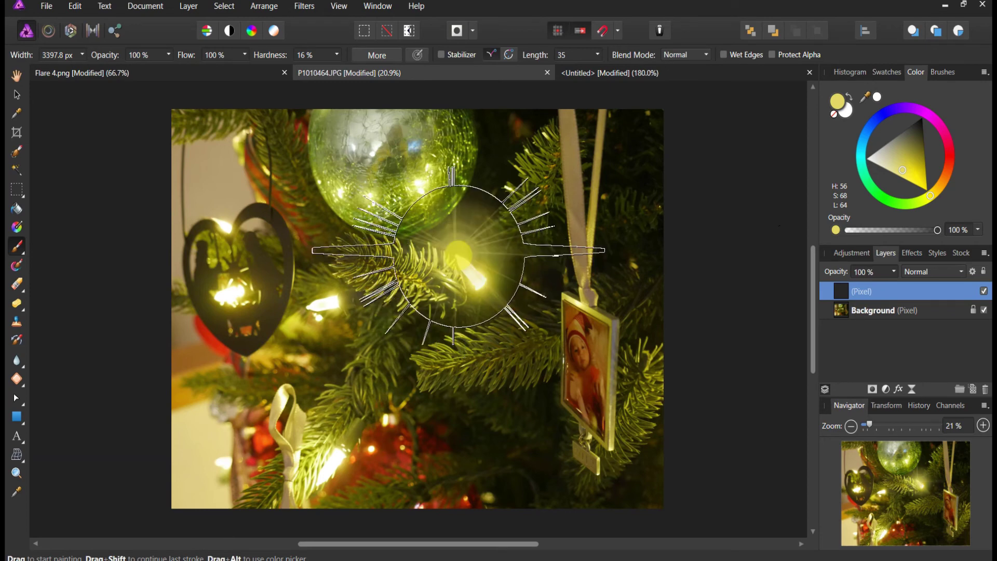
pyautogui.keyDown('alt'); pyautogui.click(476, 269); pyautogui.keyUp('alt')
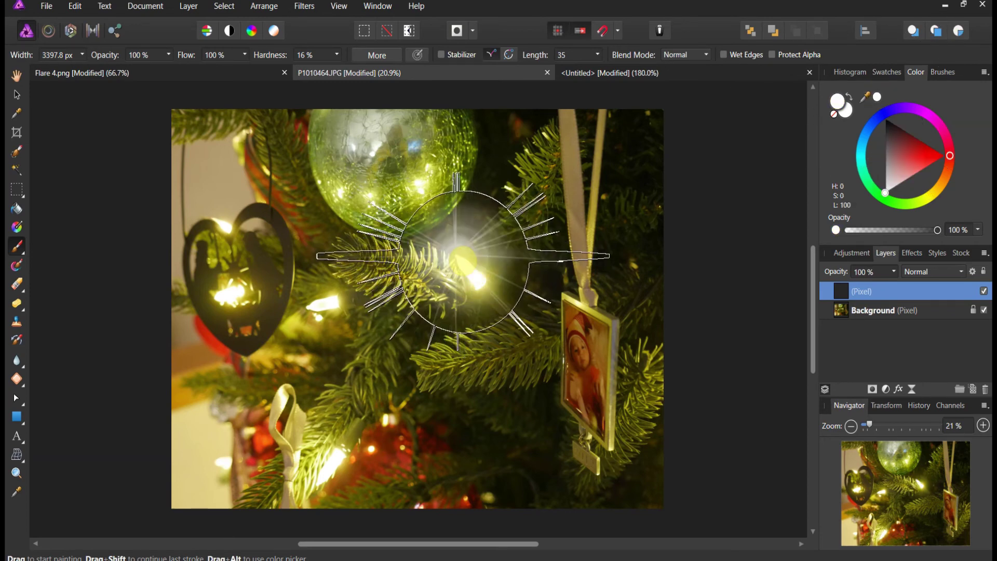
pyautogui.hotkey('ctrl', 'z')
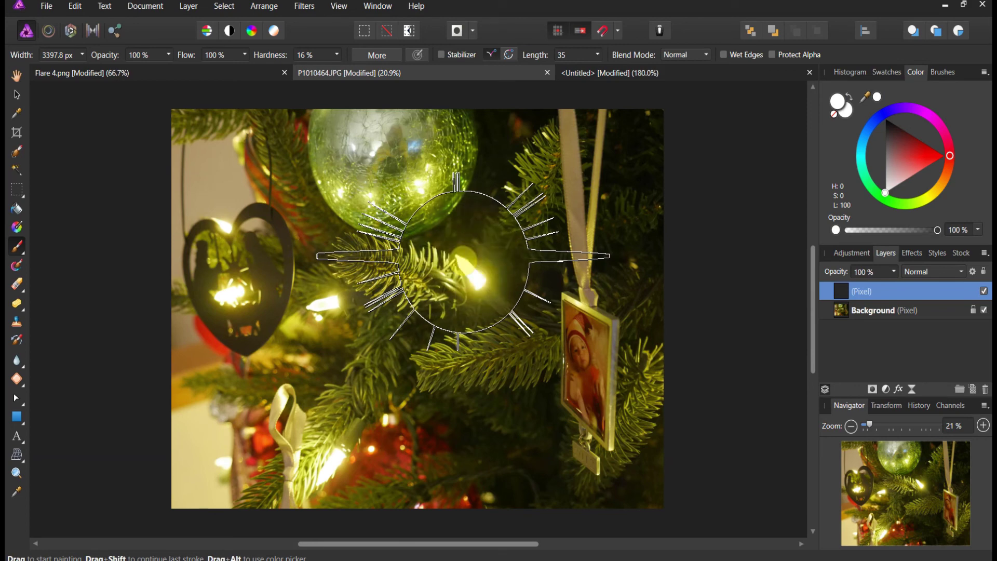
# Stamp white flares on the central bulb and the lower light
pyautogui.click(462, 262)
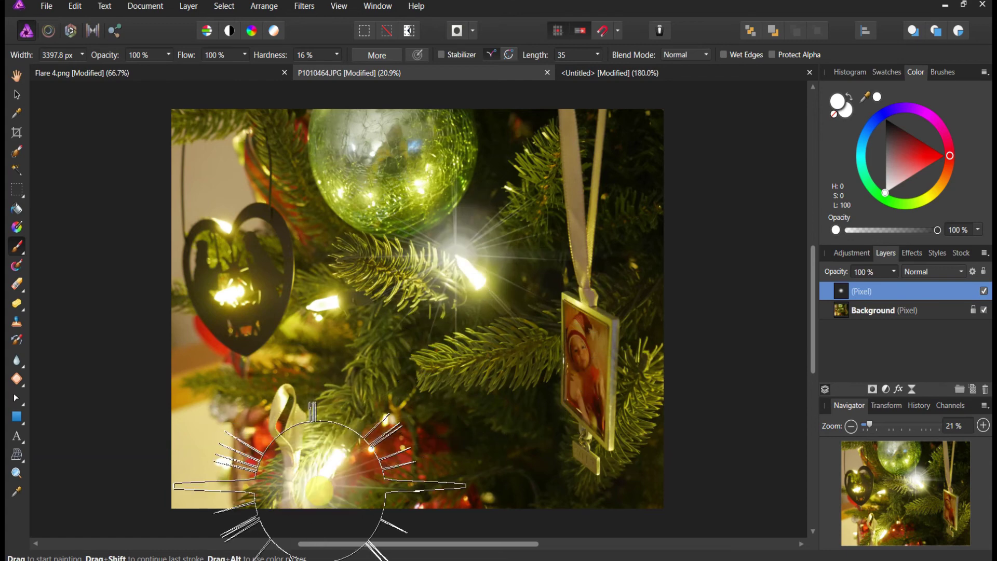
pyautogui.click(322, 488)
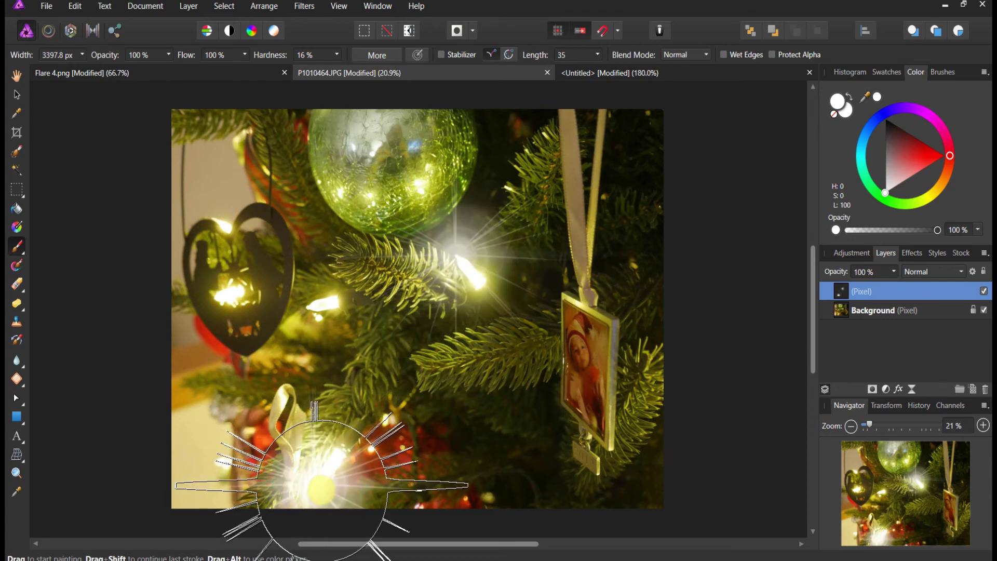
pyautogui.click(342, 197)
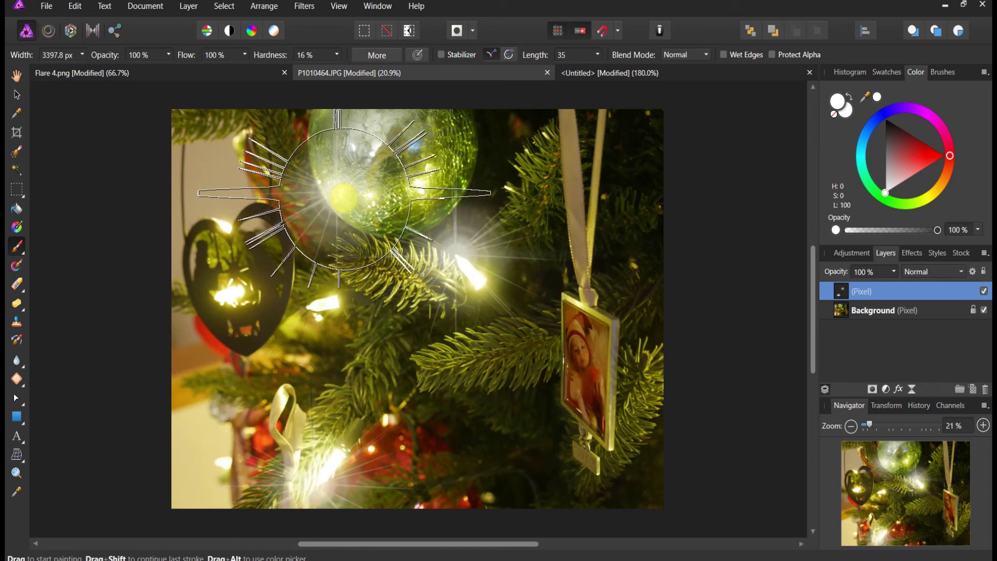
pyautogui.hotkey('ctrl', 'z')
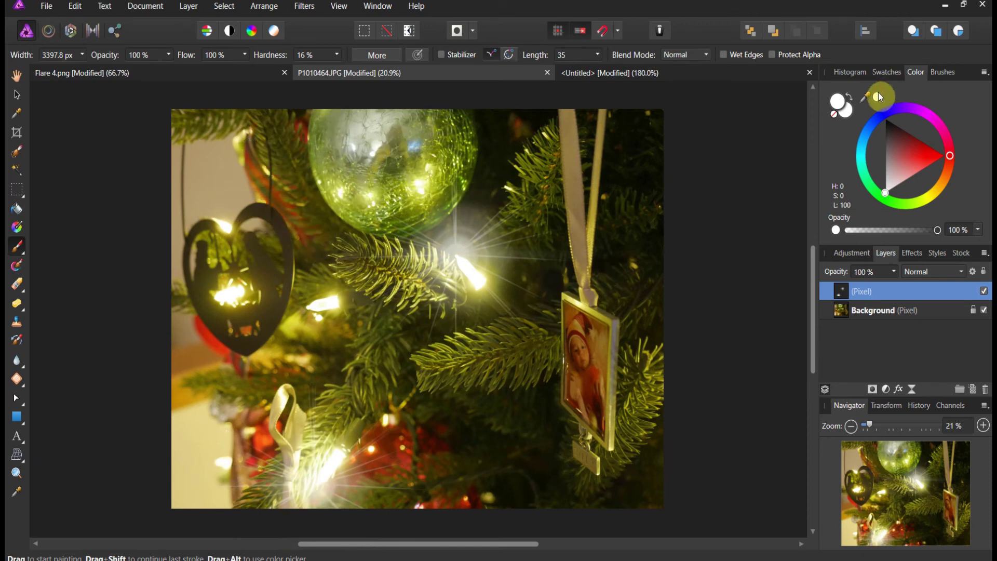
# Sample the green bauble's yellow-green colour and stamp a flare on the bauble with it
pyautogui.moveTo(879, 94)
pyautogui.mouseDown()
pyautogui.moveTo(567, 157)
pyautogui.moveTo(418, 169)
pyautogui.moveTo(371, 200)
pyautogui.mouseUp()
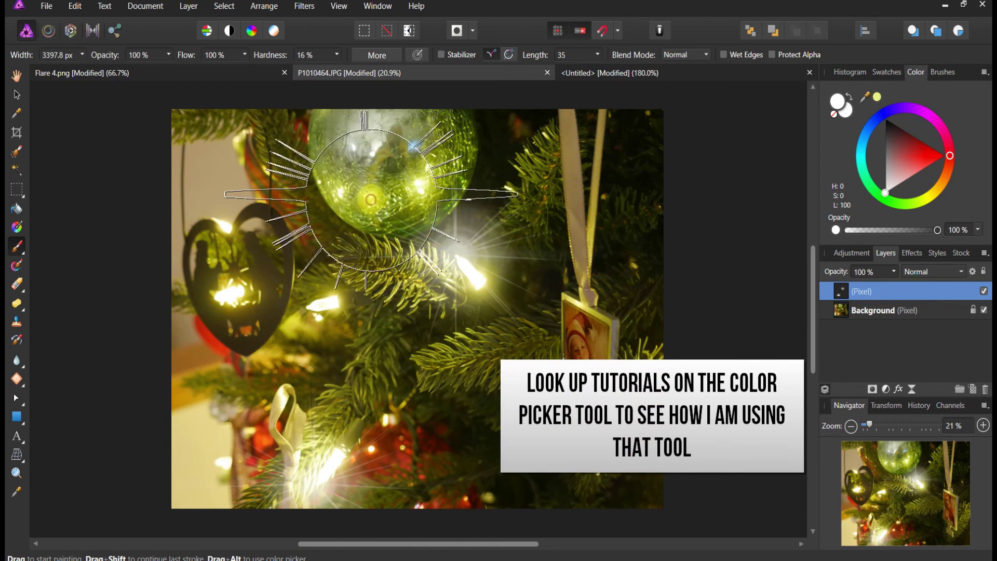
pyautogui.click(877, 96)
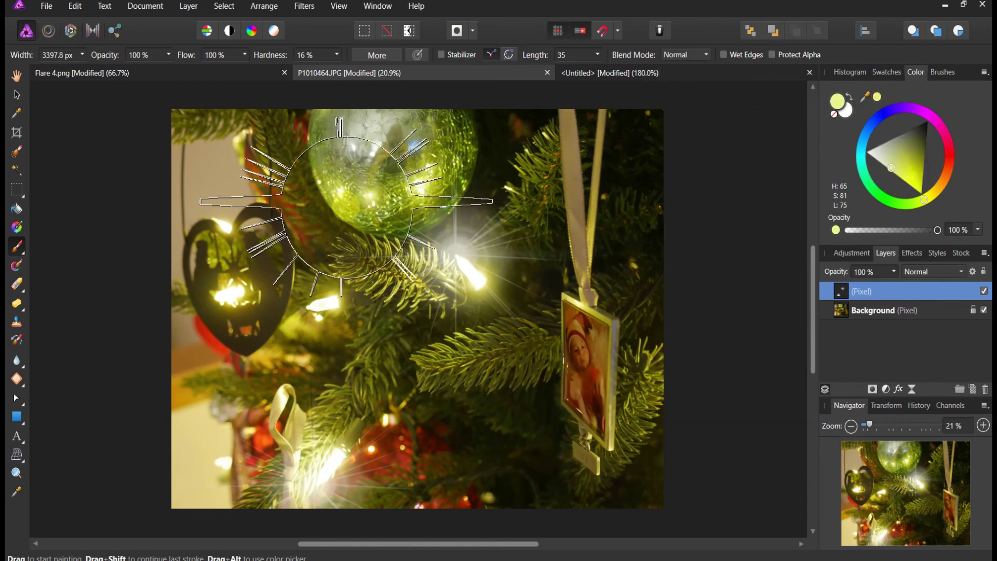
pyautogui.hotkey('ctrl', 'z')
pyautogui.click(346, 206)
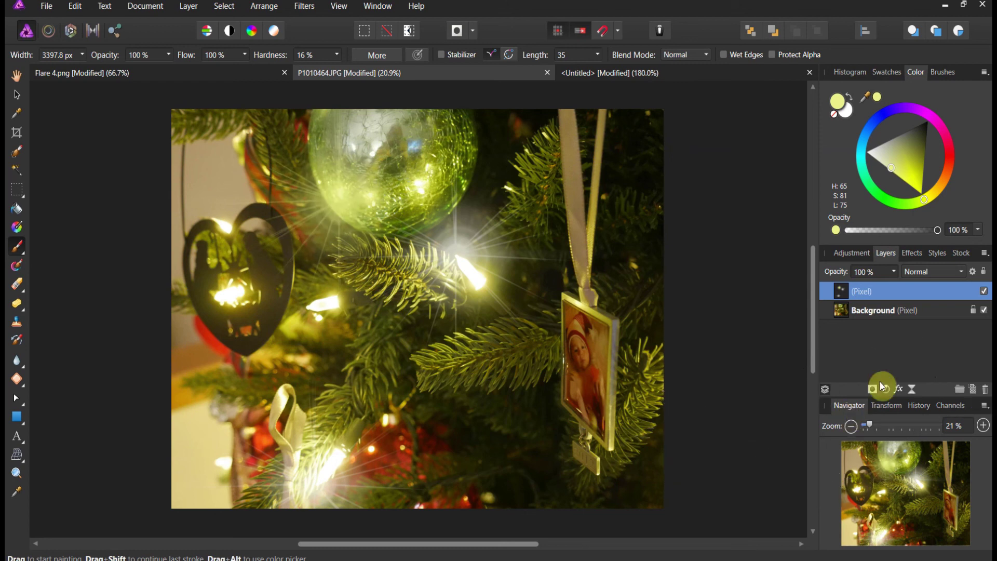
# Set the flare layer to Hard Light at 94% opacity and stamp a flare on the heart ornament's light
pyautogui.click(959, 275)
pyautogui.scroll(-2, 928, 412)
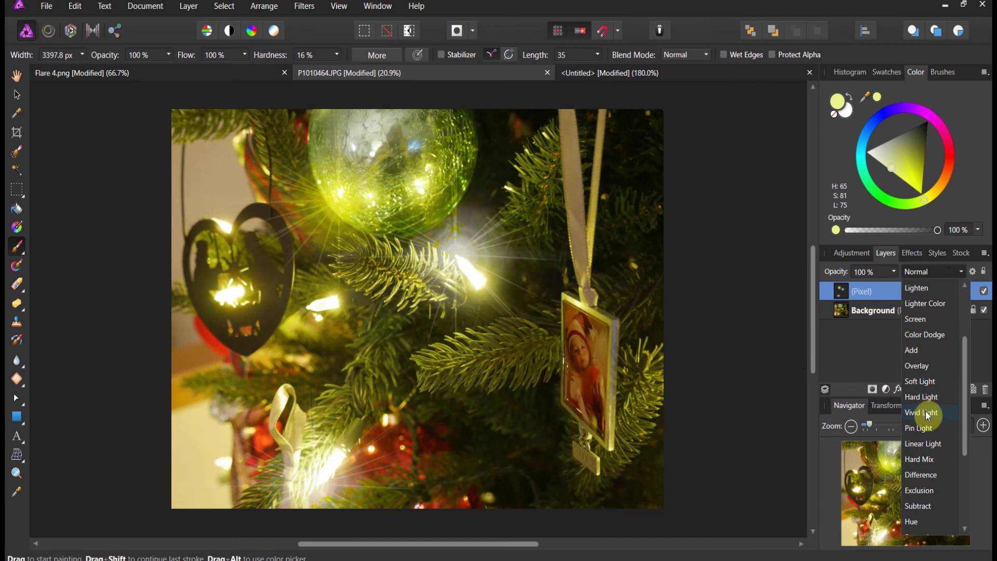
pyautogui.click(921, 397)
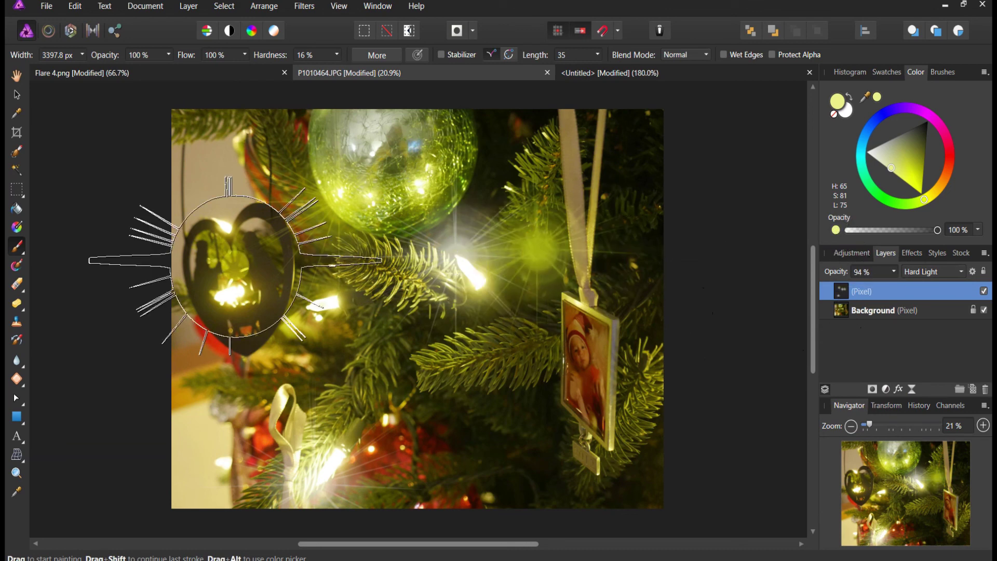
pyautogui.click(227, 292)
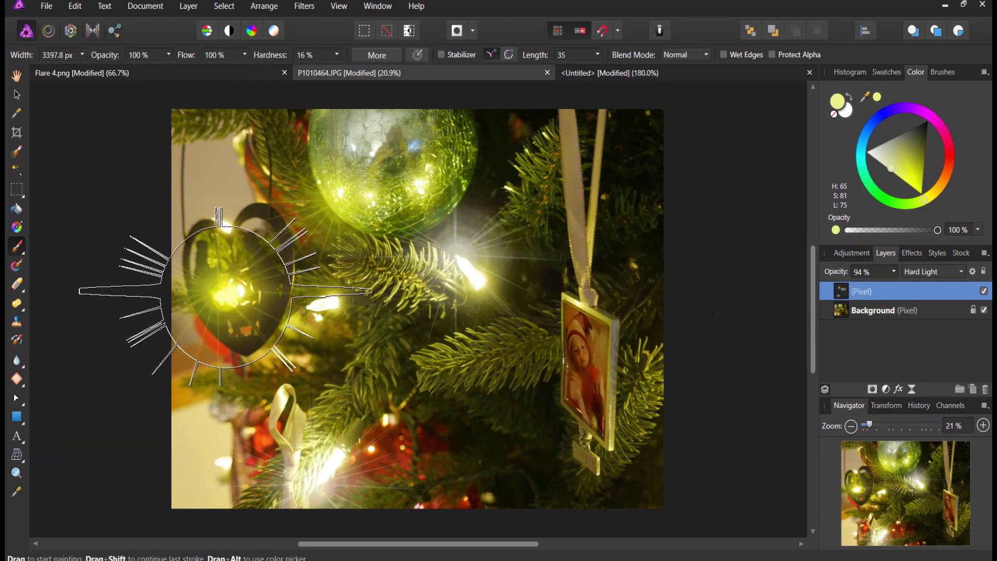
pyautogui.click(849, 400)
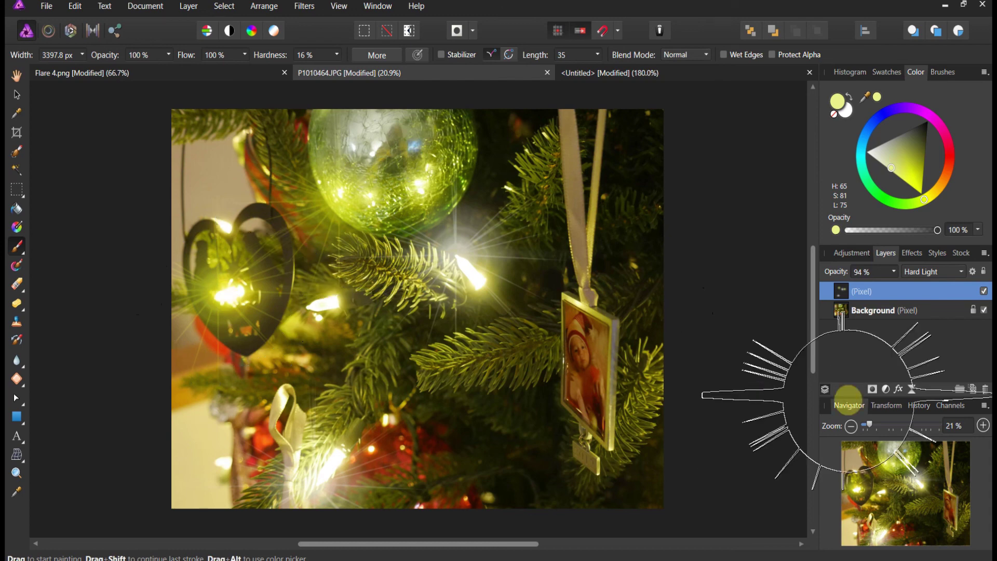